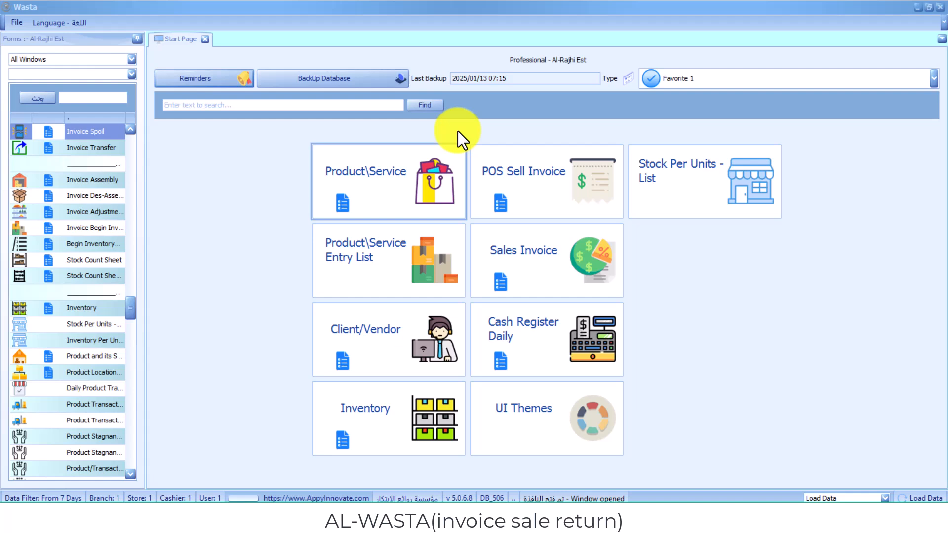
# Step: Search the forms list for "invoice sale retu" and open the Invoice Sale Return form
pyautogui.click(124, 95)
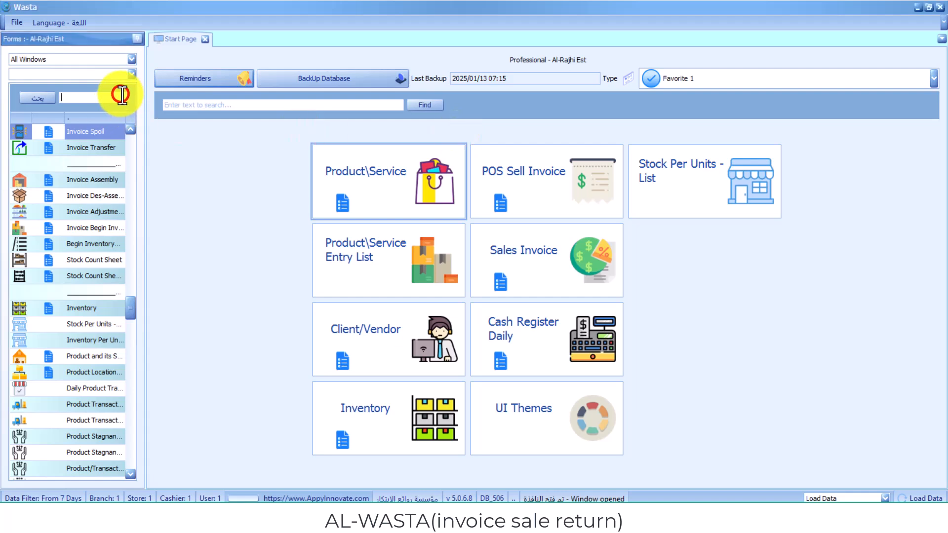
pyautogui.write('invoice')
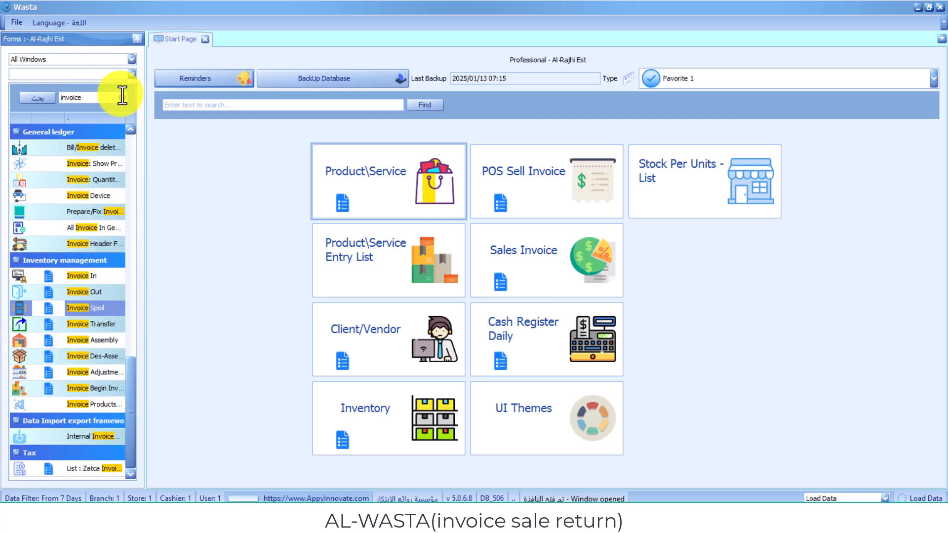
pyautogui.write(' sale')
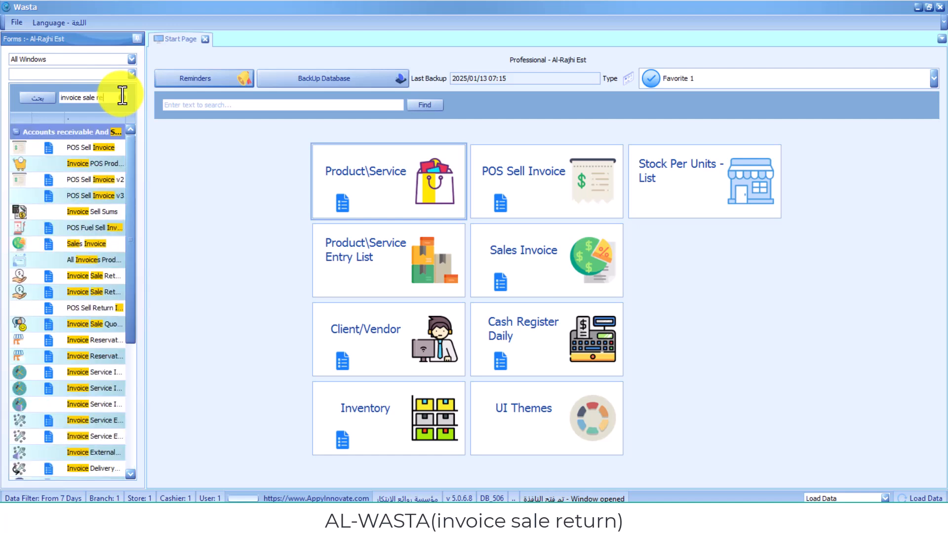
pyautogui.write(' re')
pyautogui.click(443, 150)
pyautogui.click(118, 149)
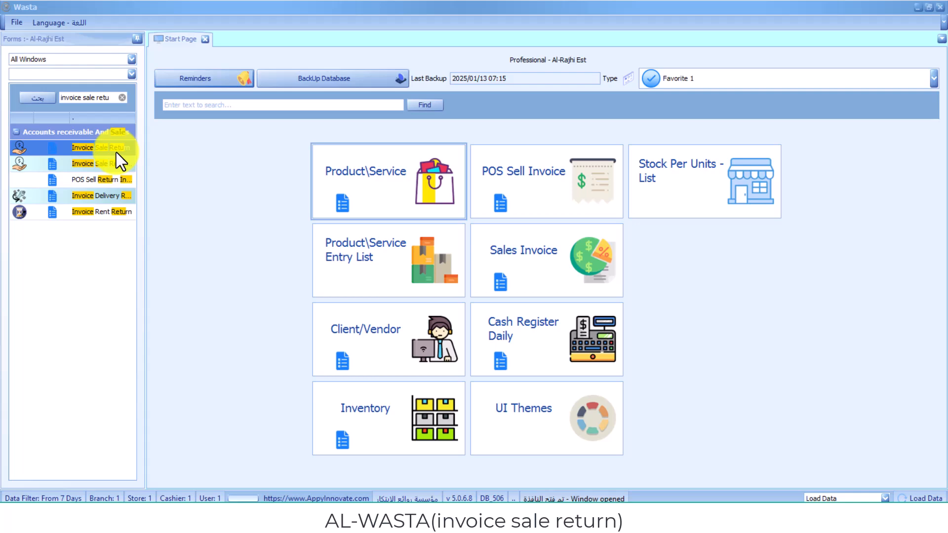
pyautogui.doubleClick(117, 152)
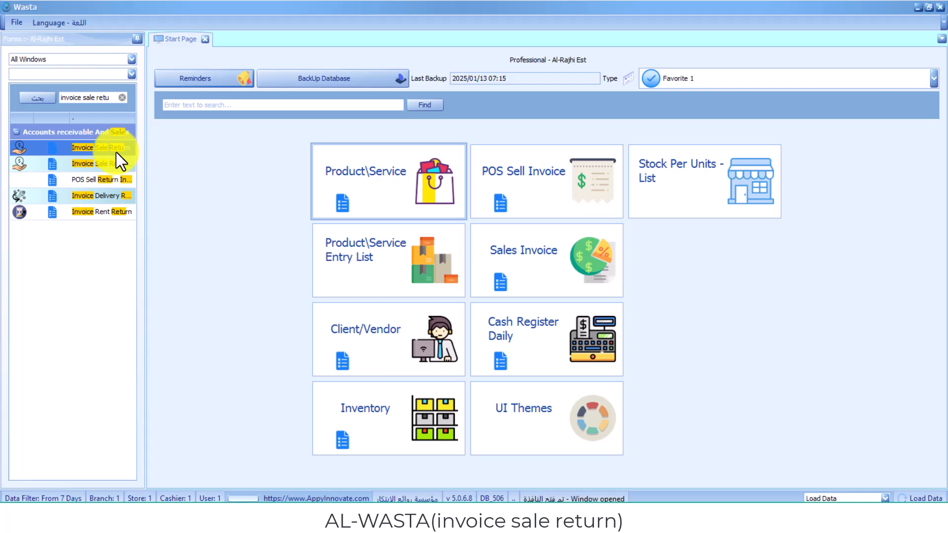
pyautogui.click(440, 136)
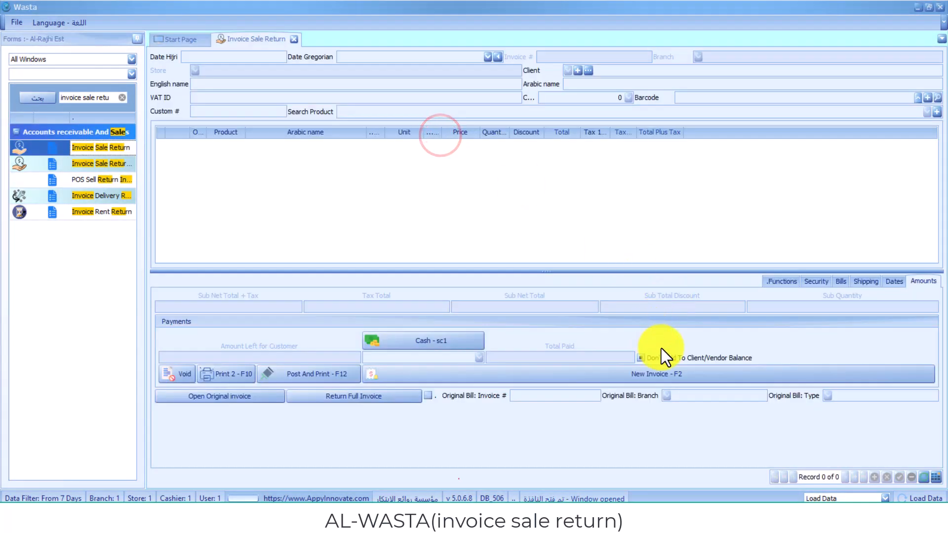
# Step: Create a new return invoice with original bill type Invoice Service Internal, original branch Branch 2 and original invoice number 15
pyautogui.click(680, 377)
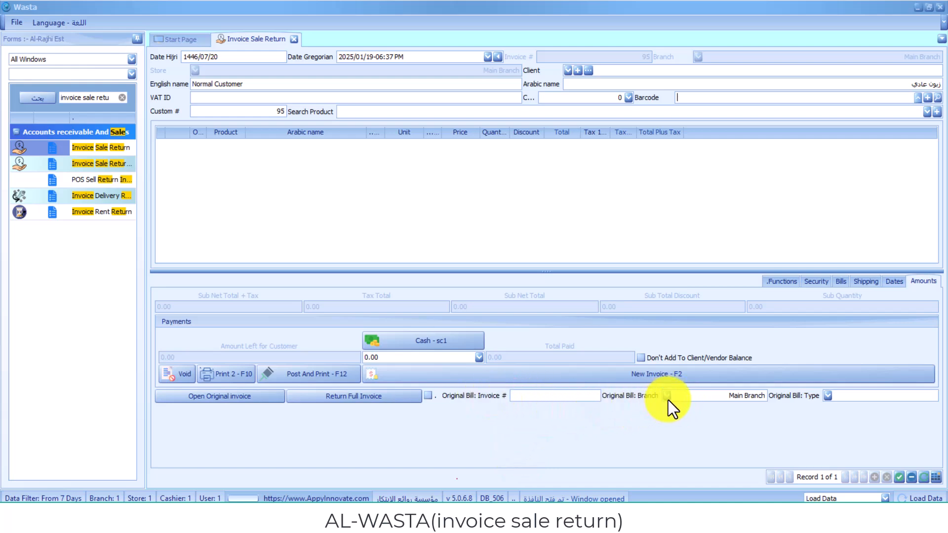
pyautogui.click(826, 396)
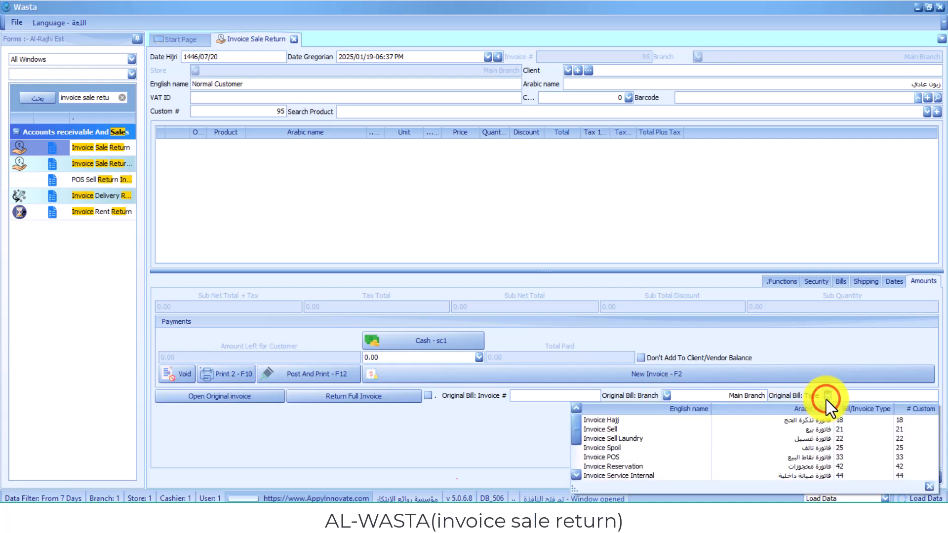
pyautogui.click(632, 474)
pyautogui.click(667, 396)
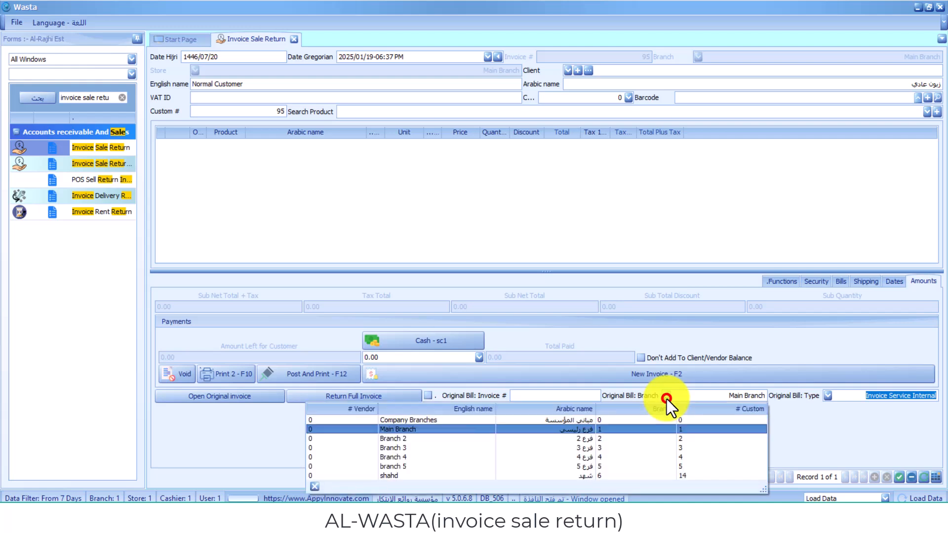
pyautogui.click(641, 438)
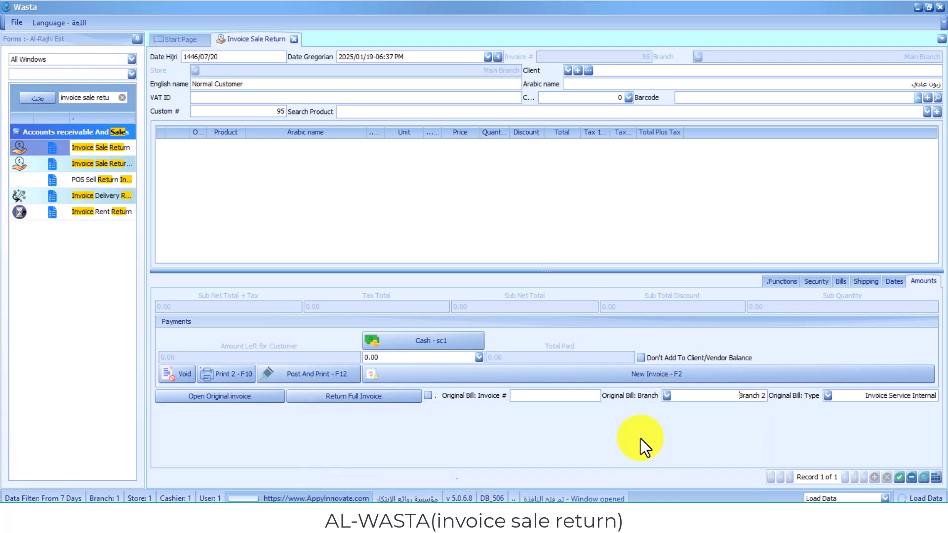
pyautogui.click(557, 396)
pyautogui.write('15')
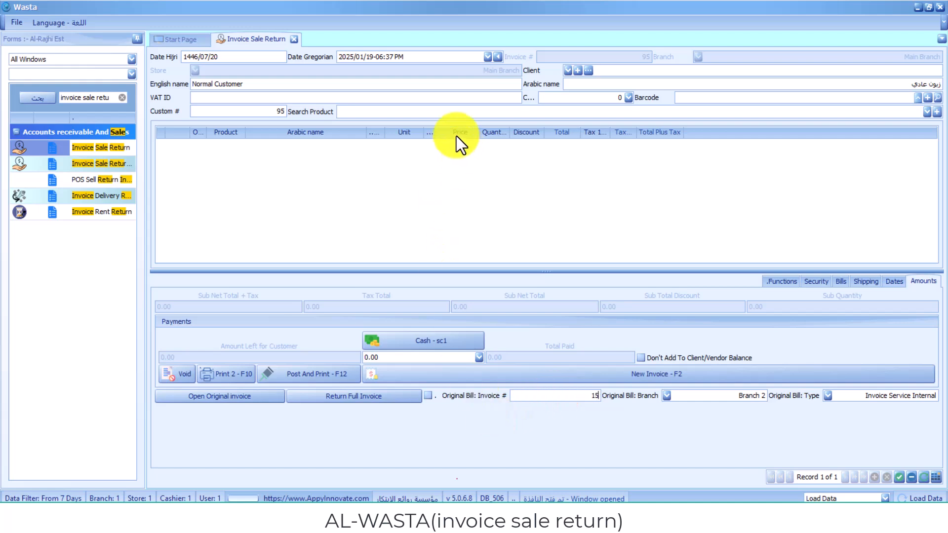
# Step: Choose the client for the return invoice, replacing the default normal customer
pyautogui.click(567, 68)
pyautogui.click(635, 205)
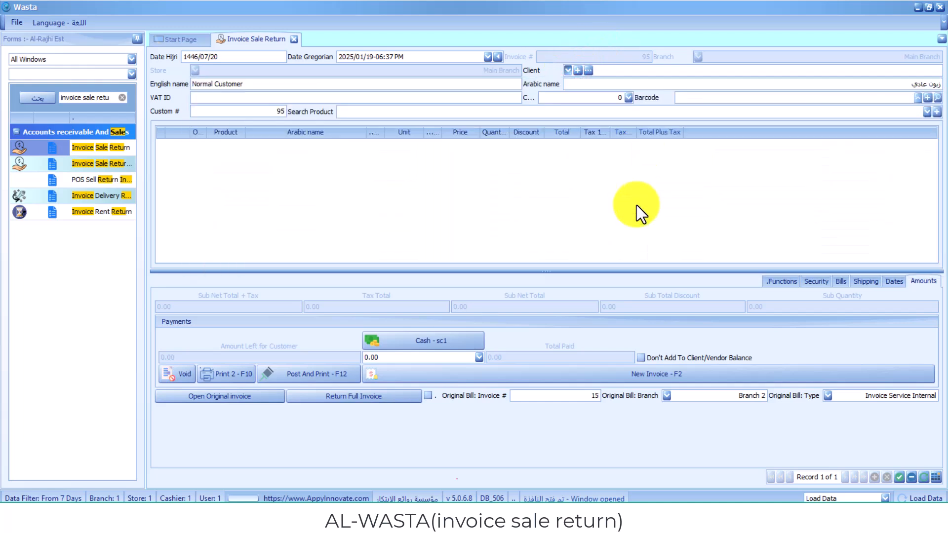
pyautogui.click(472, 124)
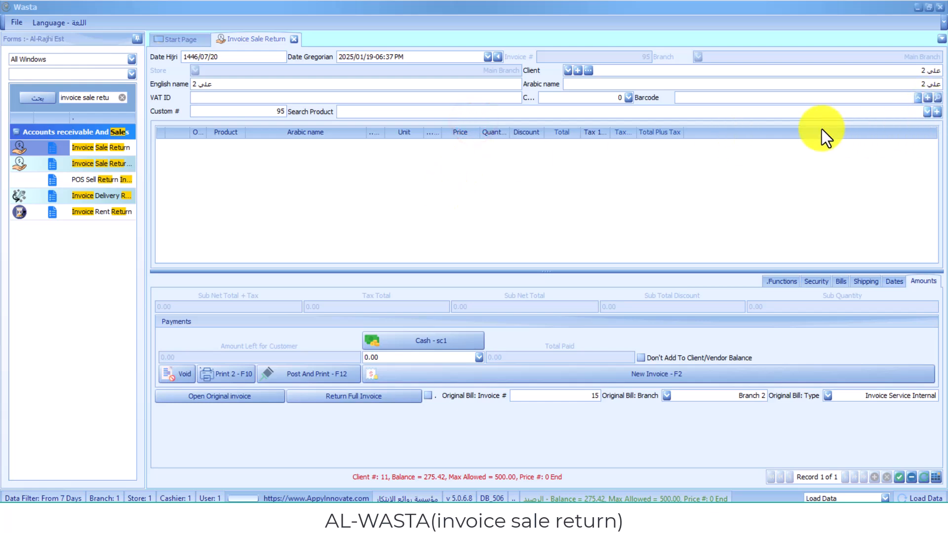
# Step: Add product 7 to the return invoice from the product selection list and another product by barcode 20
pyautogui.click(936, 97)
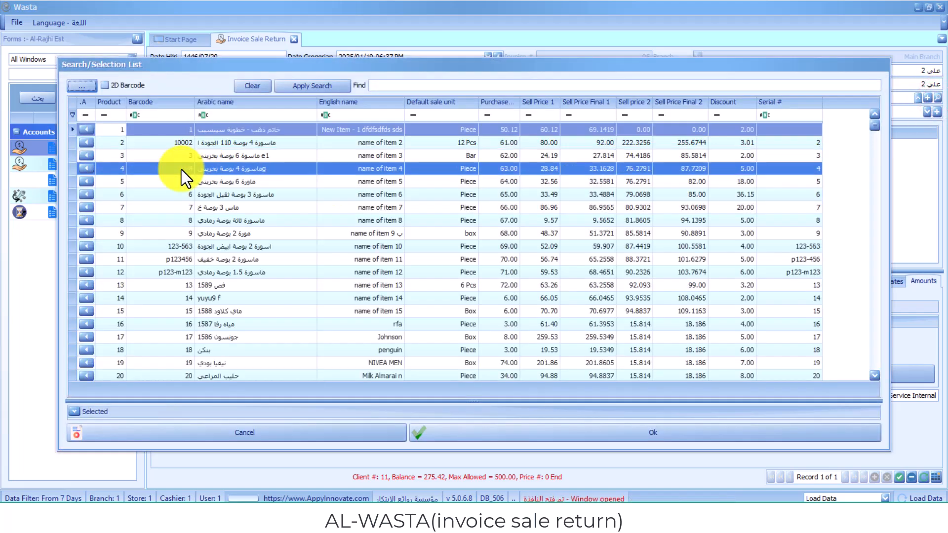
pyautogui.doubleClick(109, 211)
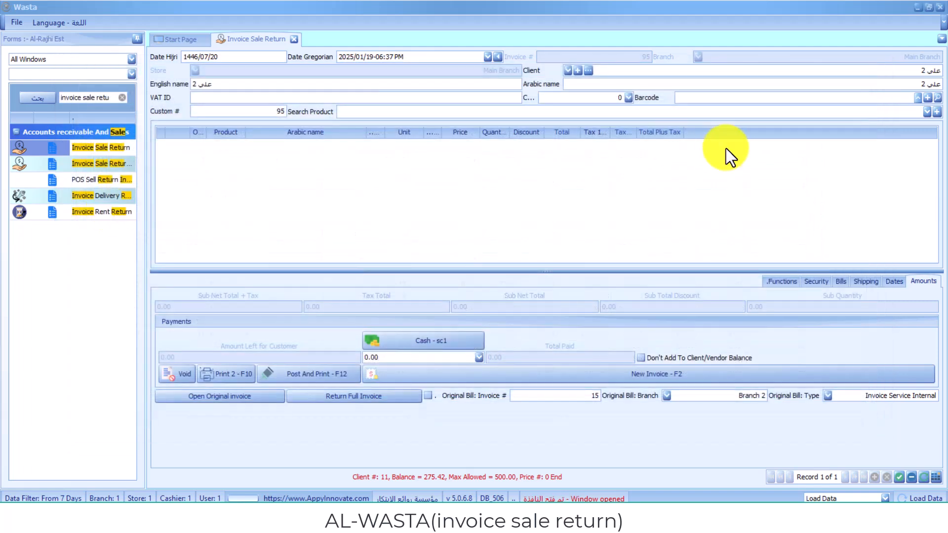
pyautogui.click(890, 98)
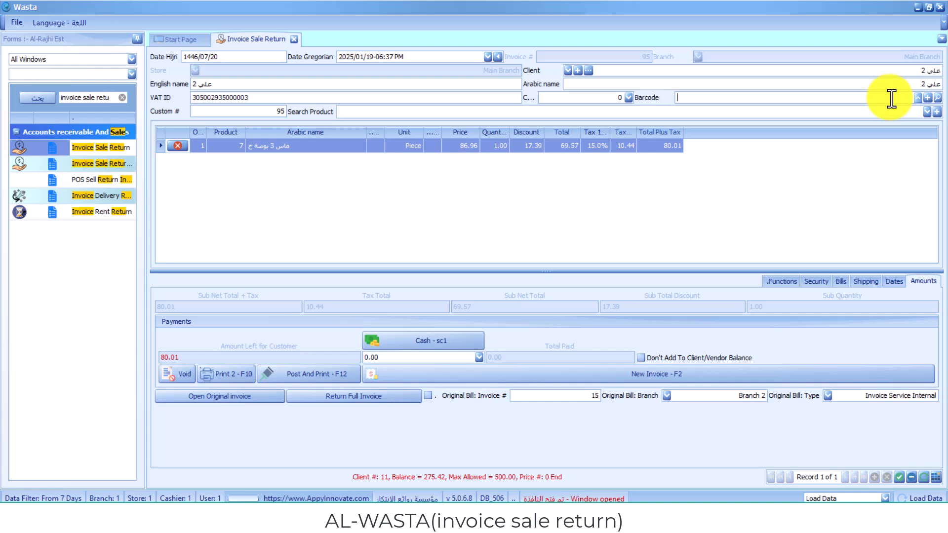
pyautogui.write('20')
pyautogui.press('Return')
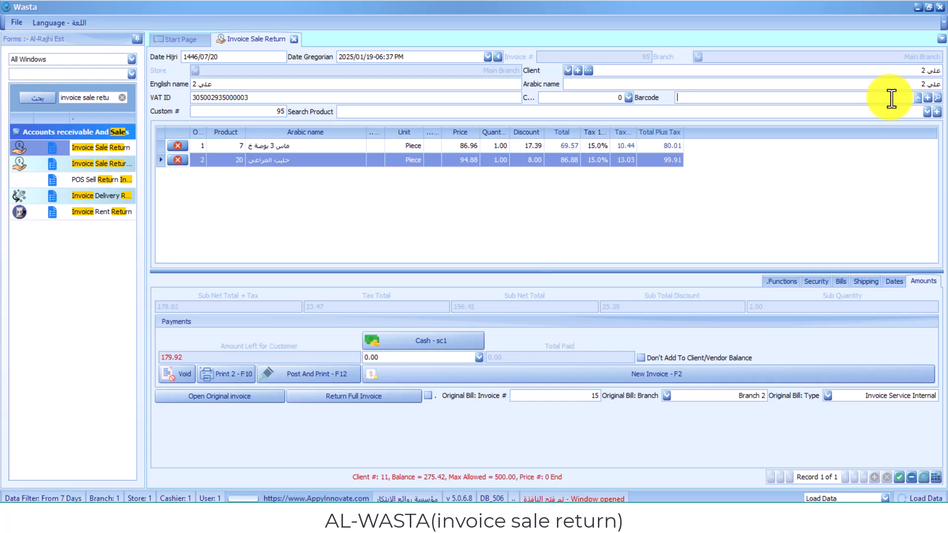
# Step: Select products 1 to 6 together in the product search and add them to the return invoice lines
pyautogui.click(926, 112)
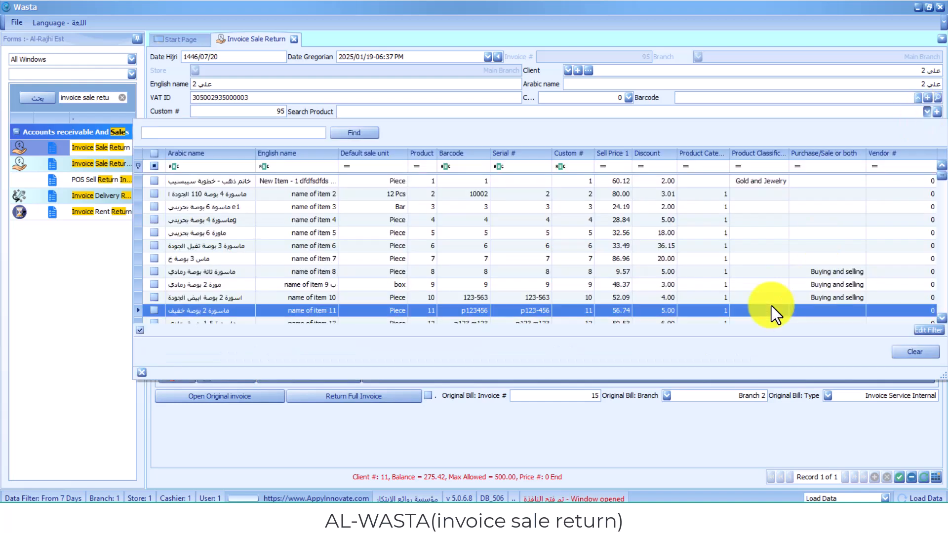
pyautogui.click(152, 183)
pyautogui.moveTo(153, 182); pyautogui.dragTo(152, 242)
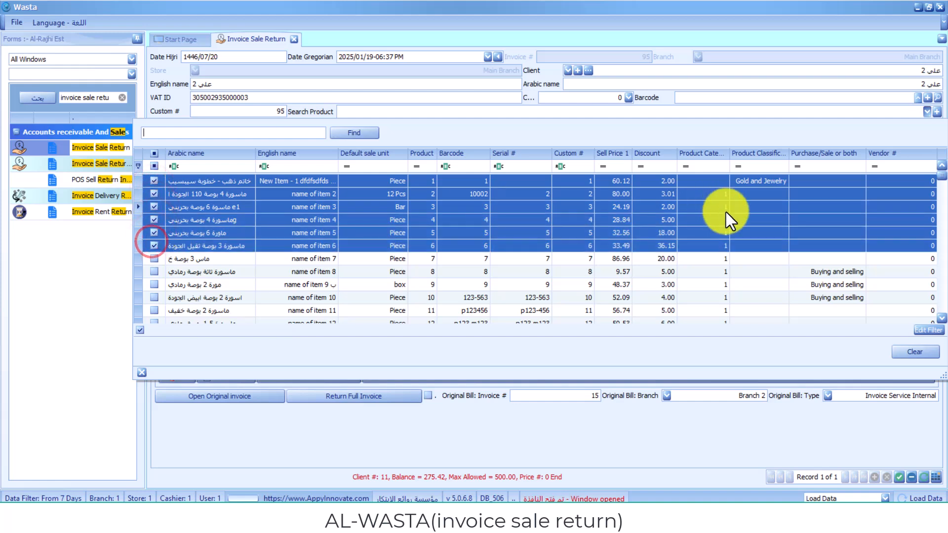
pyautogui.click(935, 111)
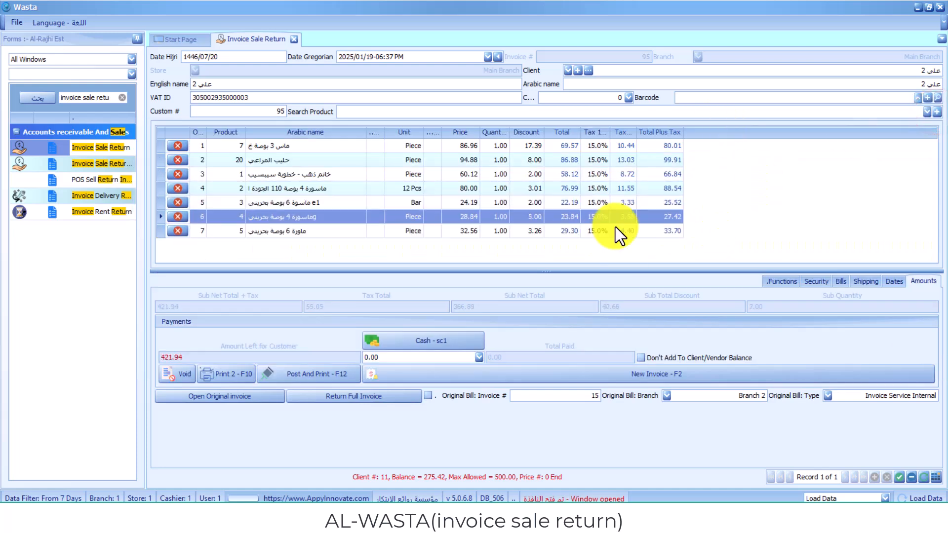
pyautogui.click(425, 211)
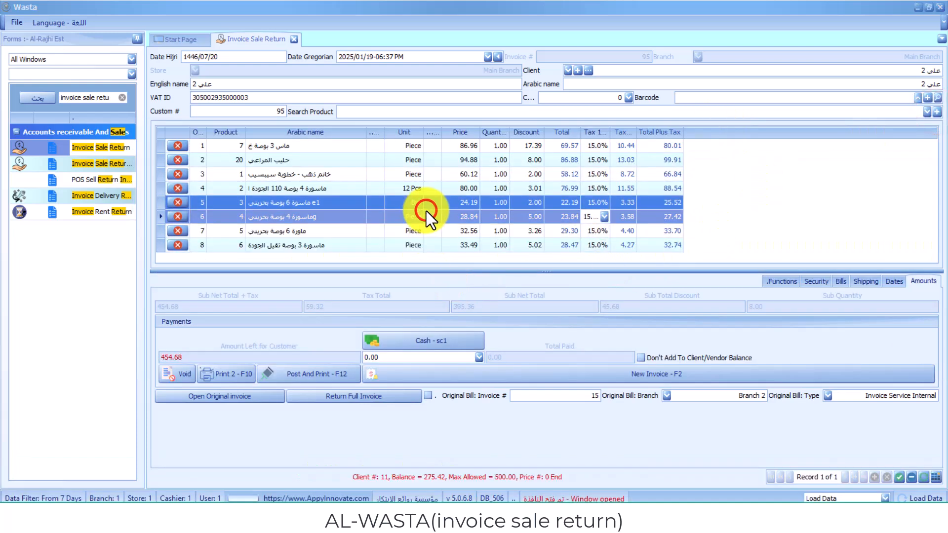
# Step: Enter 454.68 as the cash payment on the return invoice
pyautogui.click(386, 356)
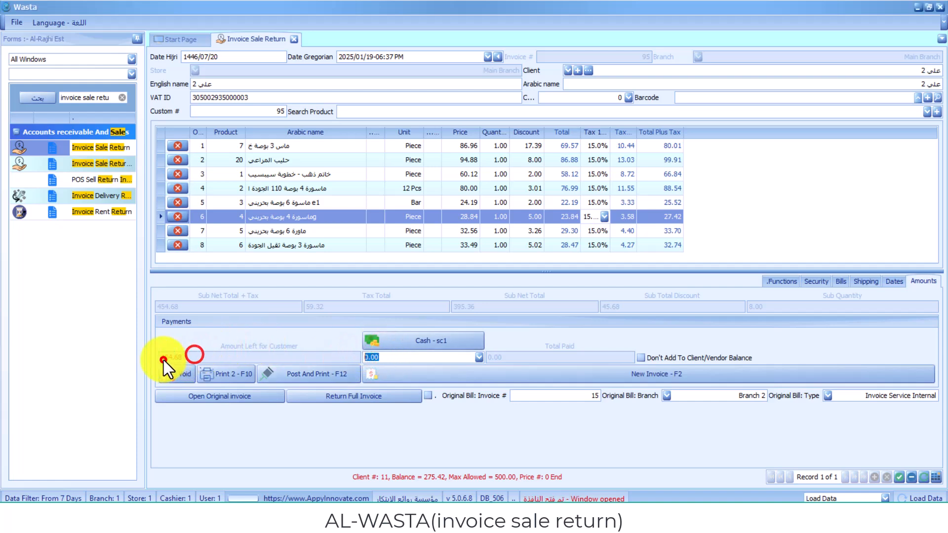
pyautogui.click(420, 361)
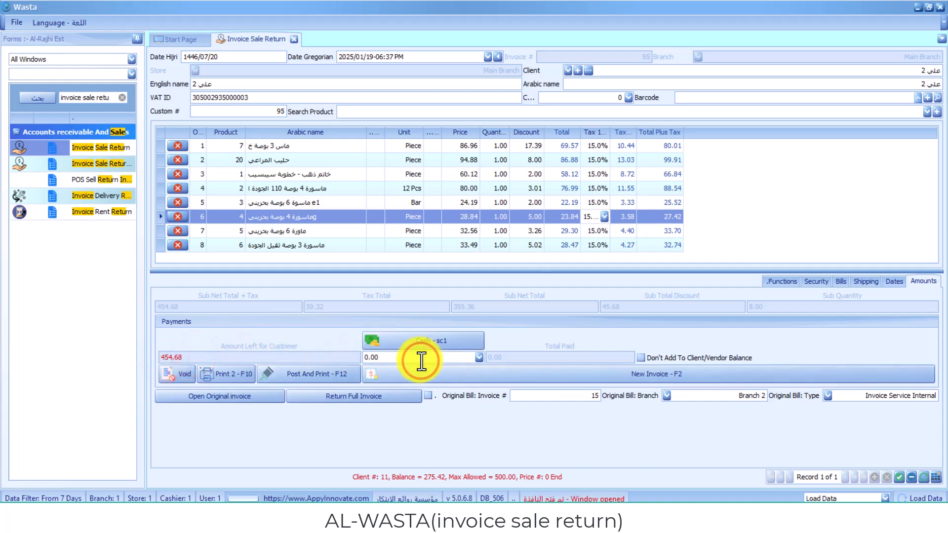
pyautogui.press('BackSpace')
pyautogui.press('BackSpace')
pyautogui.press('BackSpace')
pyautogui.press('BackSpace')
pyautogui.write('455')
pyautogui.press('BackSpace')
pyautogui.write('4.68')
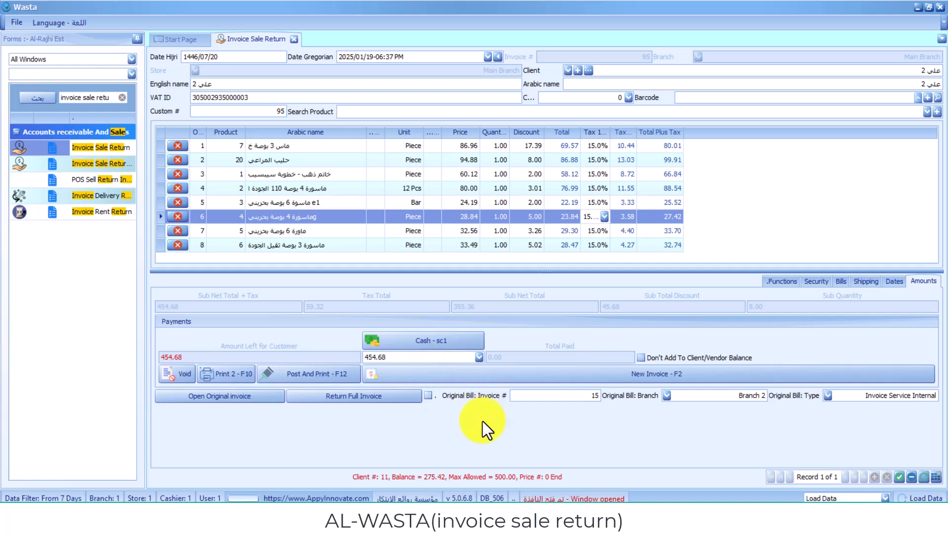
pyautogui.click(515, 425)
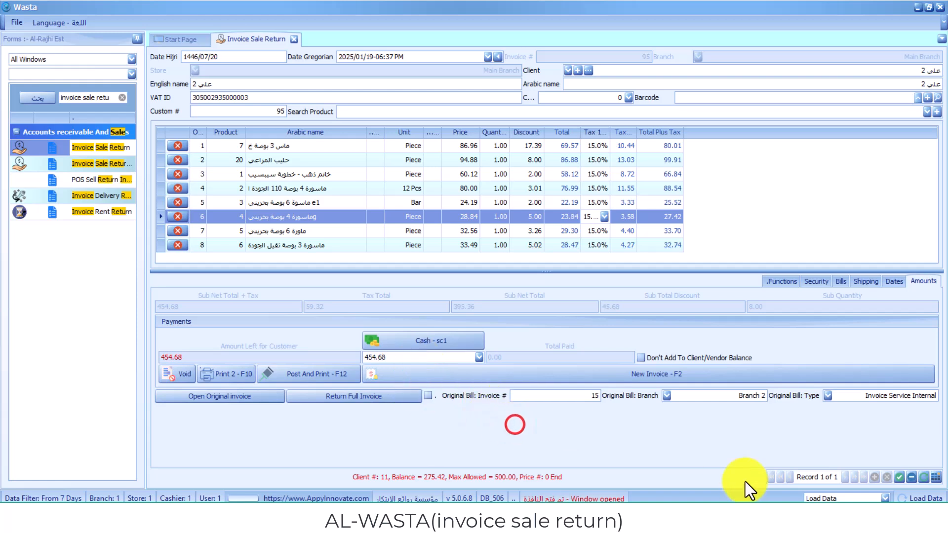
# Step: Save the return invoice, post and print it, and dismiss the posting warning
pyautogui.click(898, 476)
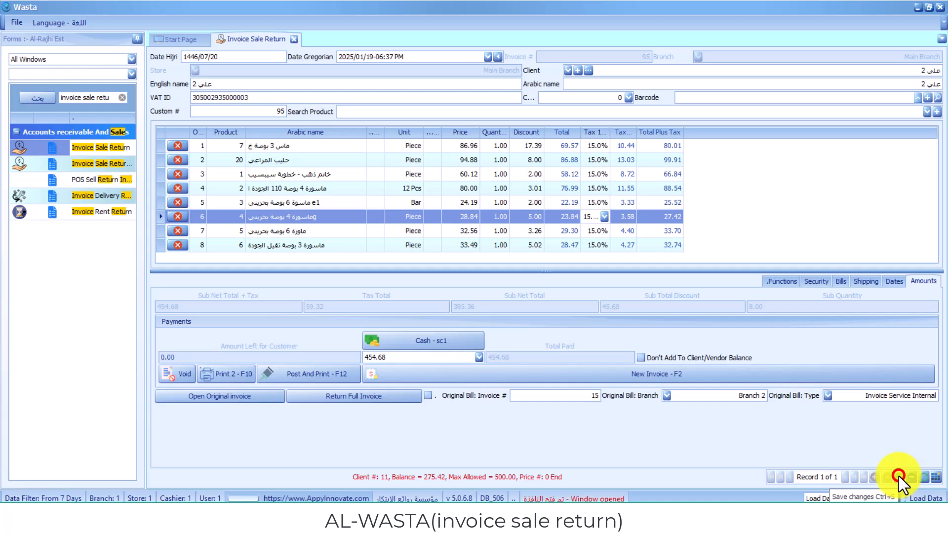
pyautogui.click(339, 374)
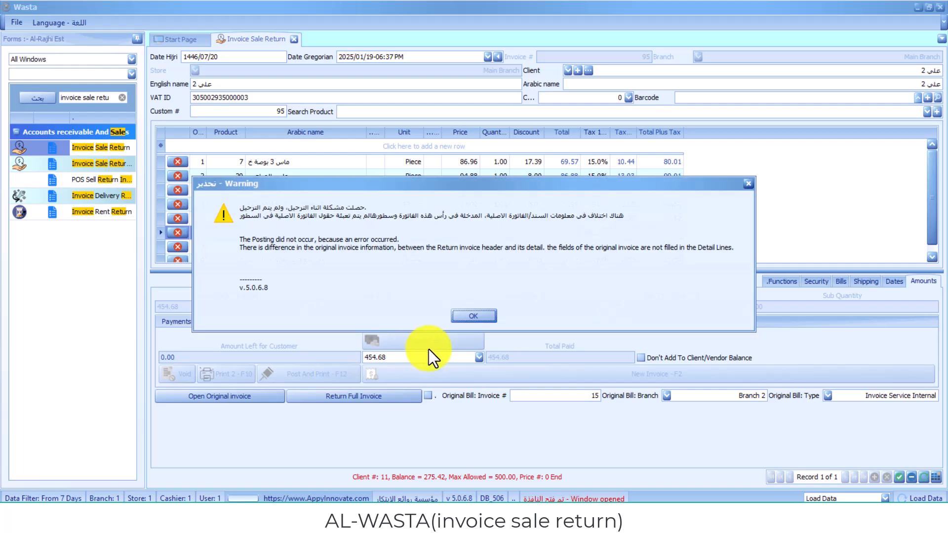
pyautogui.press('Return')
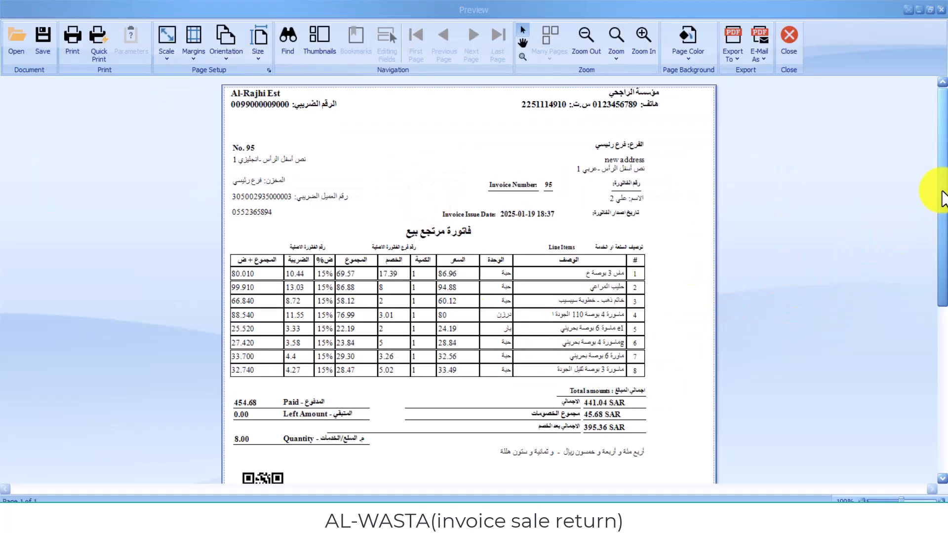
# Step: Examine the return invoice's print preview and the available export formats
pyautogui.moveTo(942, 198); pyautogui.dragTo(932, 95)
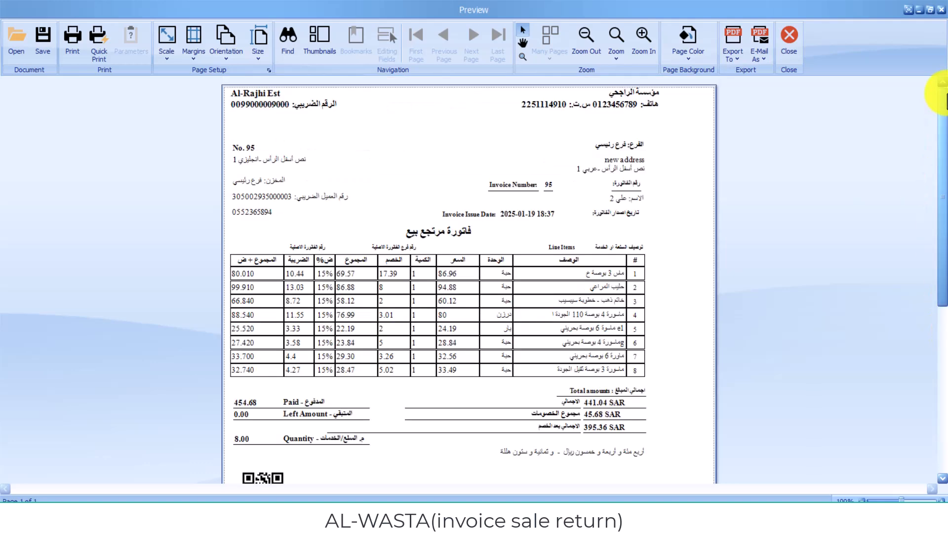
pyautogui.click(739, 51)
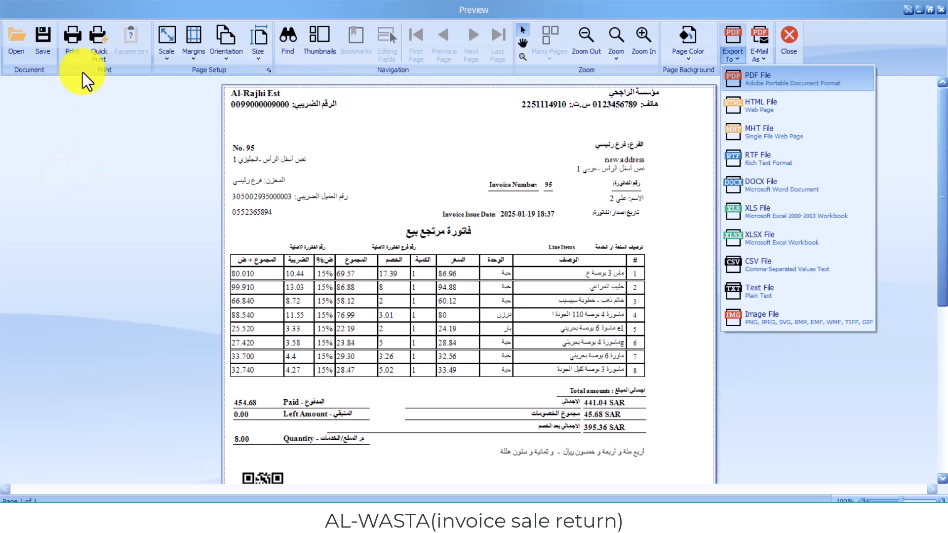
pyautogui.click(92, 148)
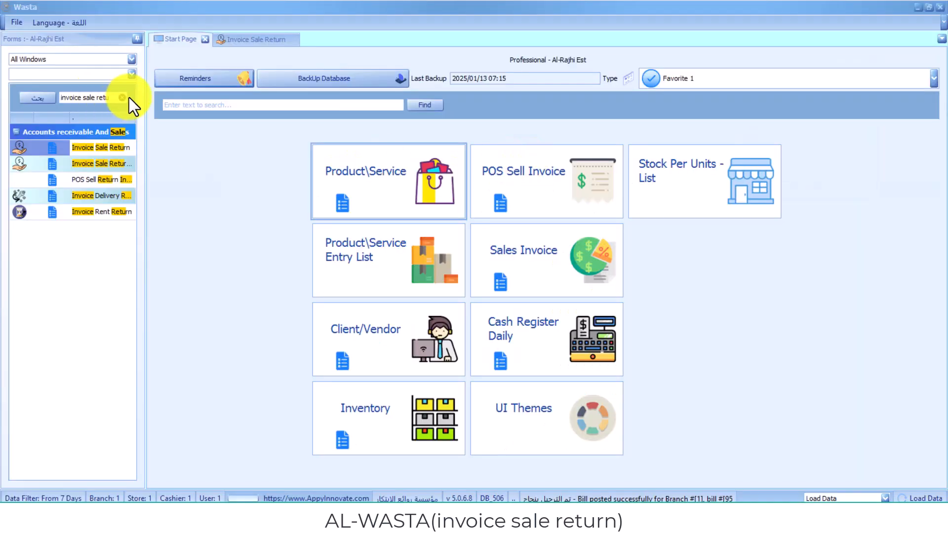
# Step: Search the forms list for "sale" and open the Sales Invoice form
pyautogui.click(123, 97)
pyautogui.write('sa')
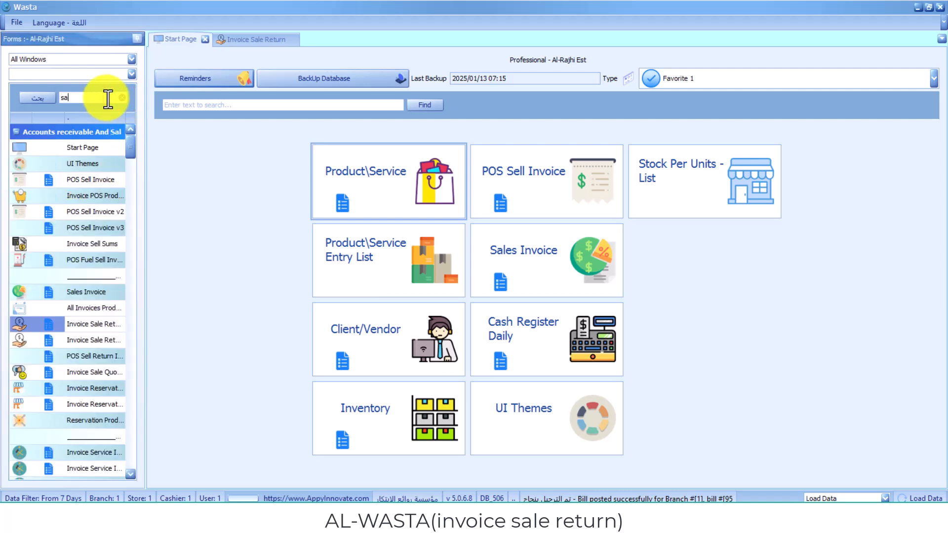
pyautogui.write('le')
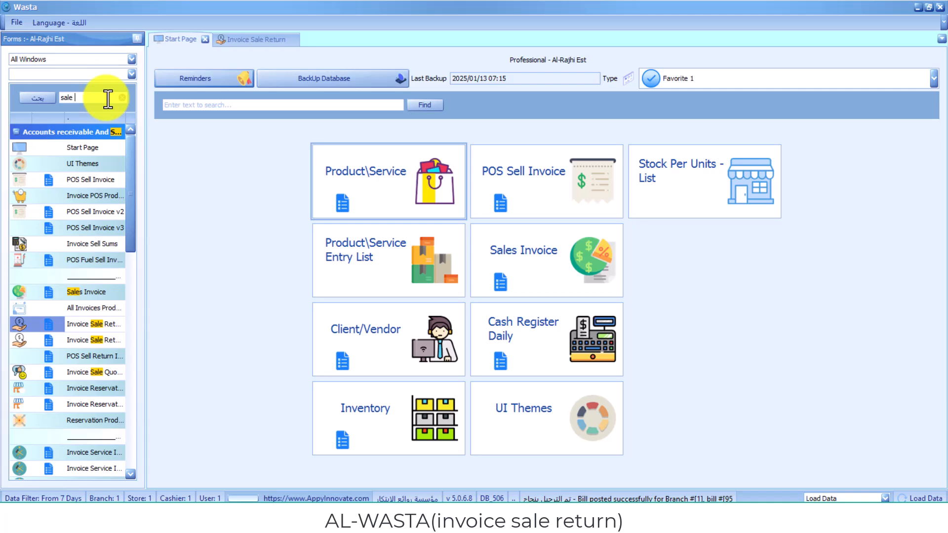
pyautogui.click(100, 292)
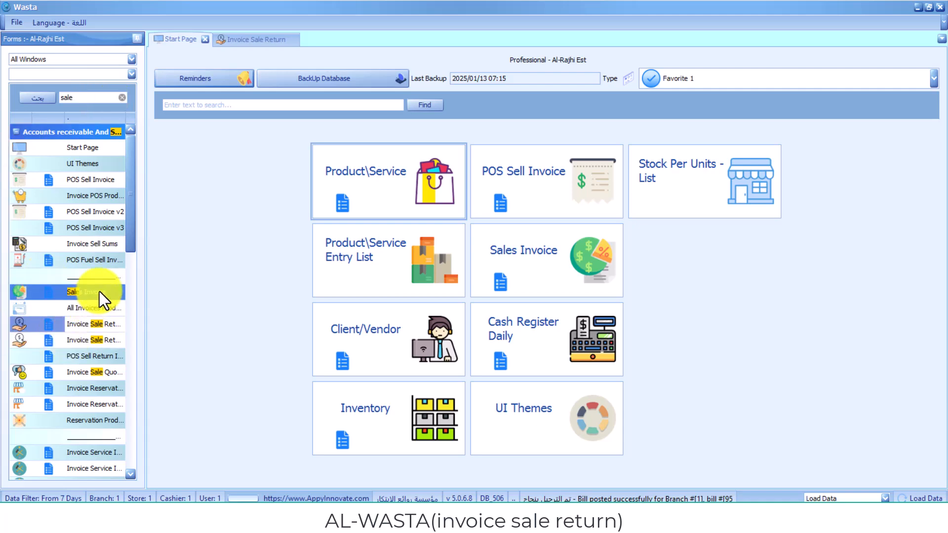
pyautogui.click(99, 291)
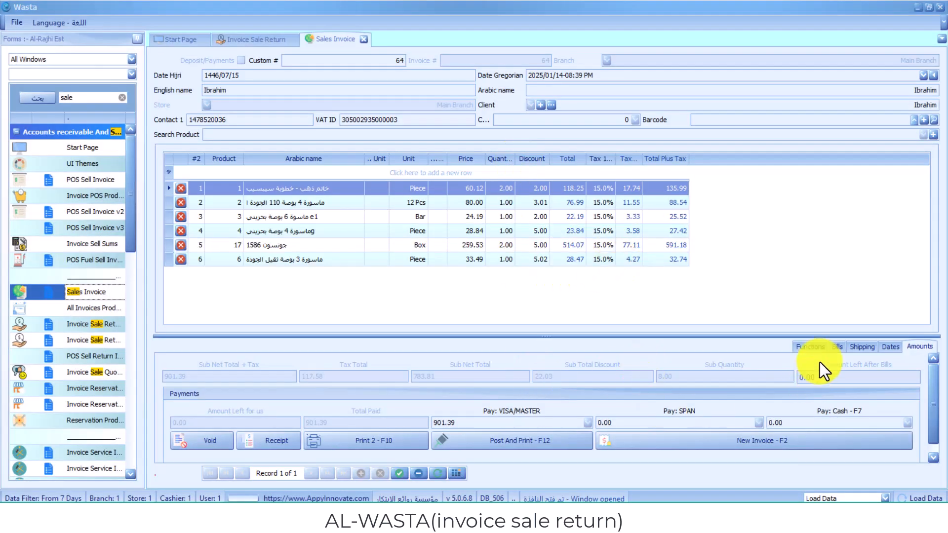
# Step: Create a return invoice from the original sales invoice and look over its client details and item columns
pyautogui.click(815, 345)
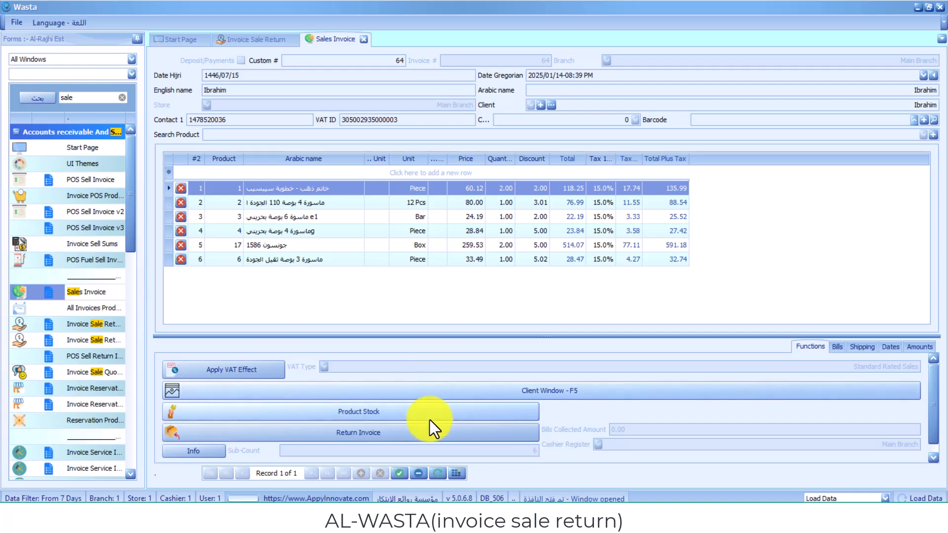
pyautogui.click(427, 437)
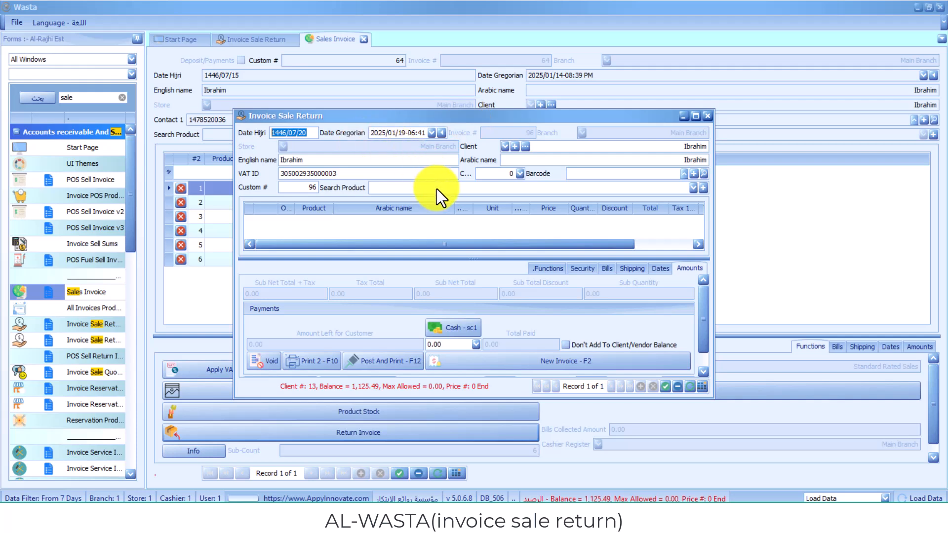
pyautogui.click(511, 159)
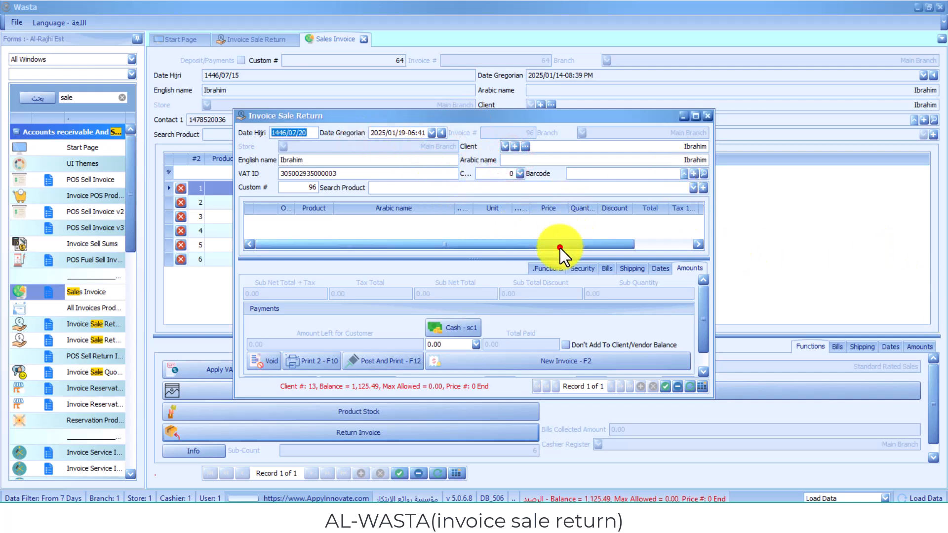
pyautogui.moveTo(560, 248); pyautogui.dragTo(683, 250)
pyautogui.moveTo(700, 308); pyautogui.dragTo(701, 335)
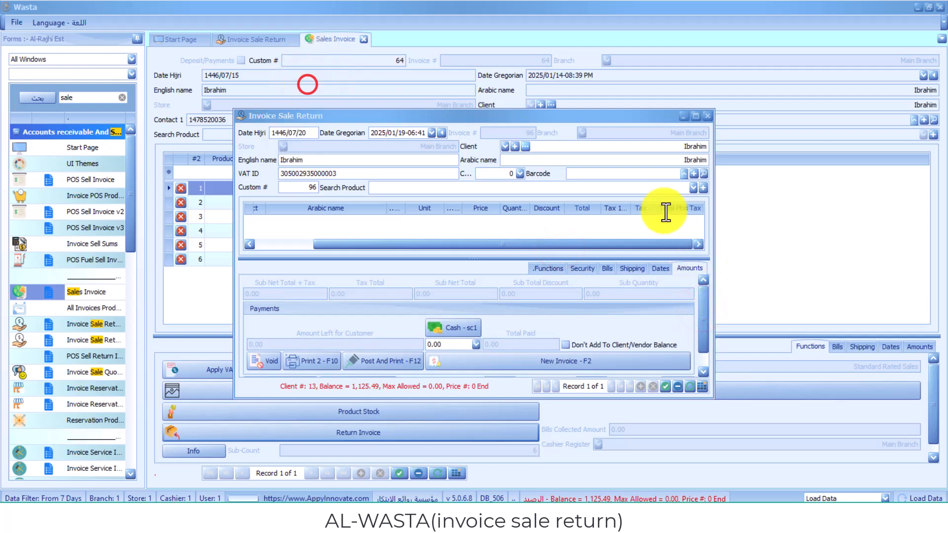
# Step: Add the first four products from the product search list to the return invoice and dismiss the confirmation message
pyautogui.click(692, 188)
pyautogui.click(154, 257)
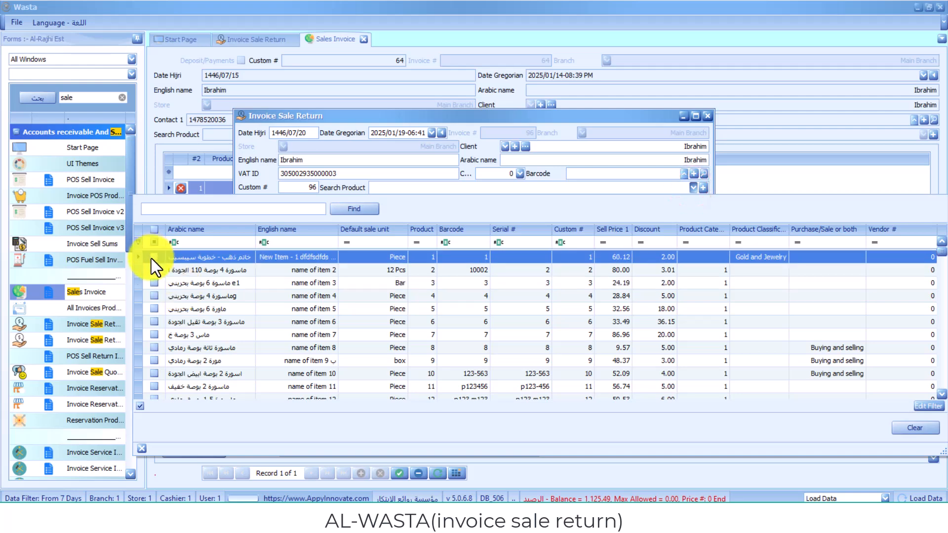
pyautogui.click(154, 270)
pyautogui.click(154, 282)
pyautogui.click(154, 295)
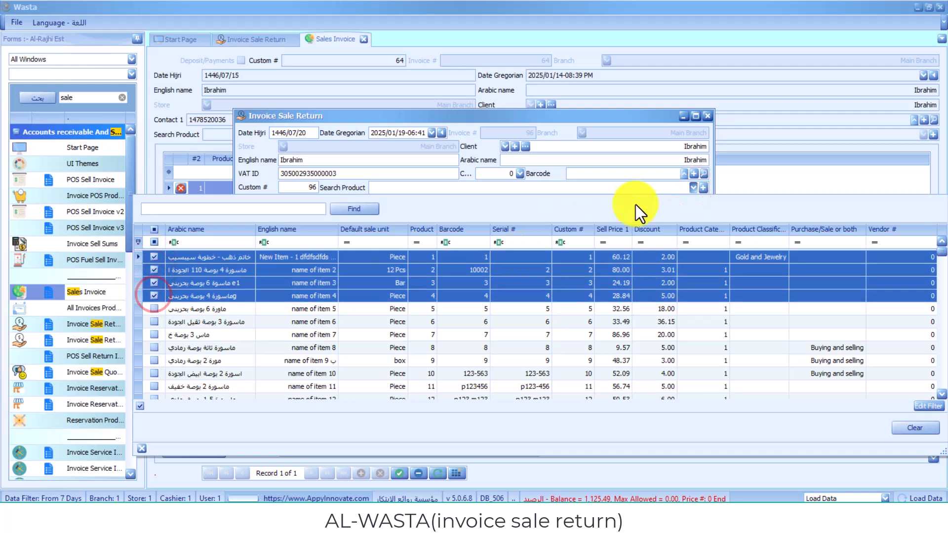
pyautogui.click(705, 187)
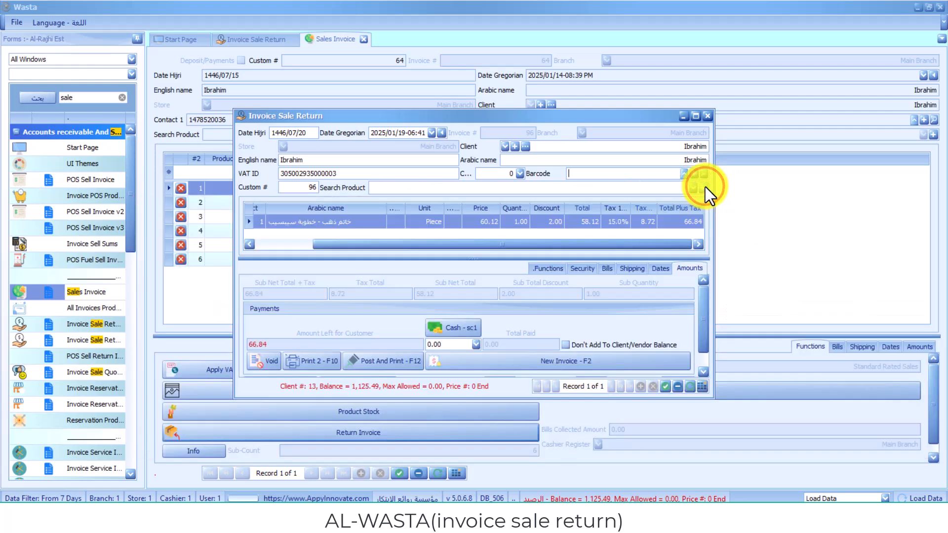
pyautogui.click(486, 297)
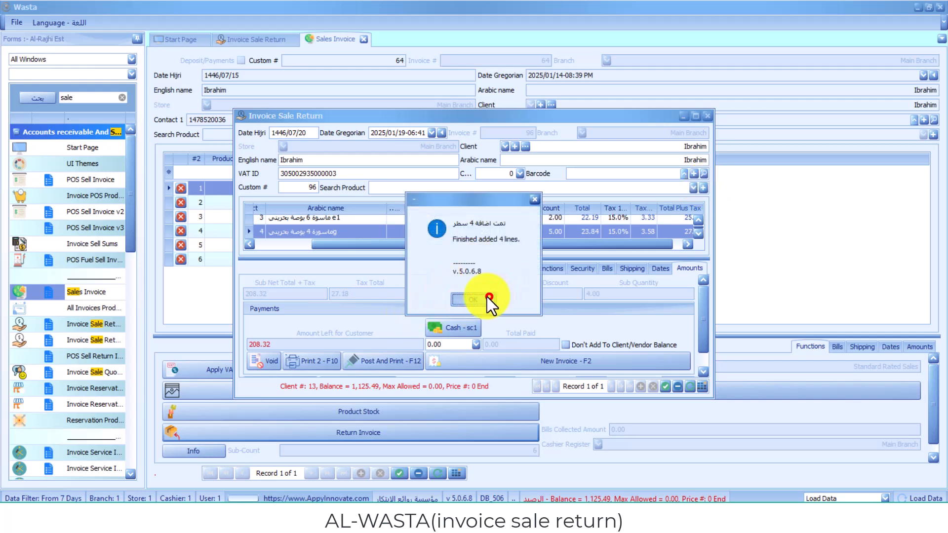
# Step: Enter 208.32 as the cash payment on the return invoice linked to the sale
pyautogui.click(449, 342)
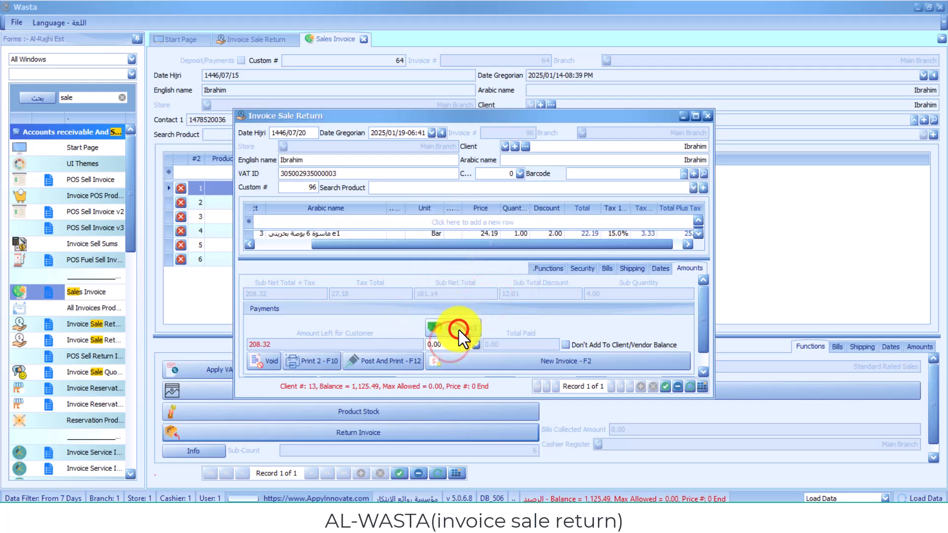
pyautogui.click(264, 345)
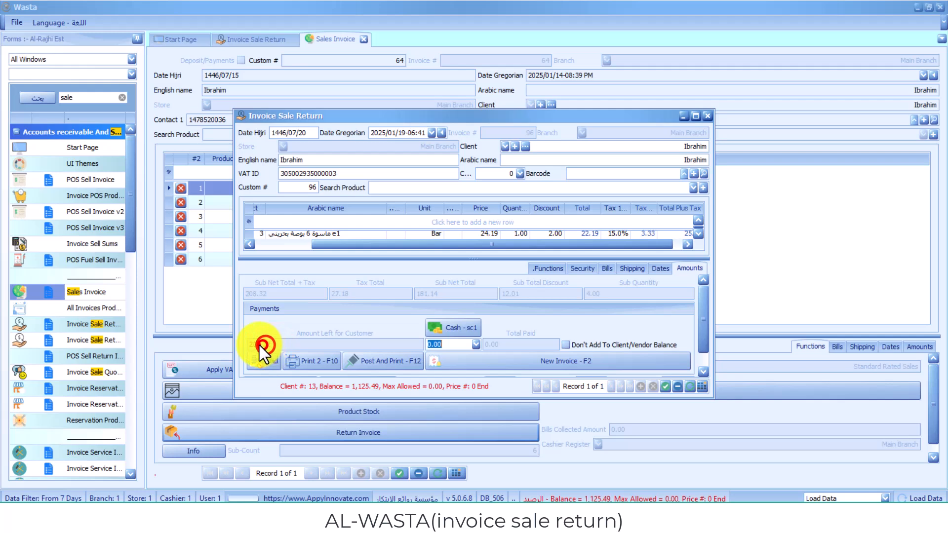
pyautogui.click(445, 327)
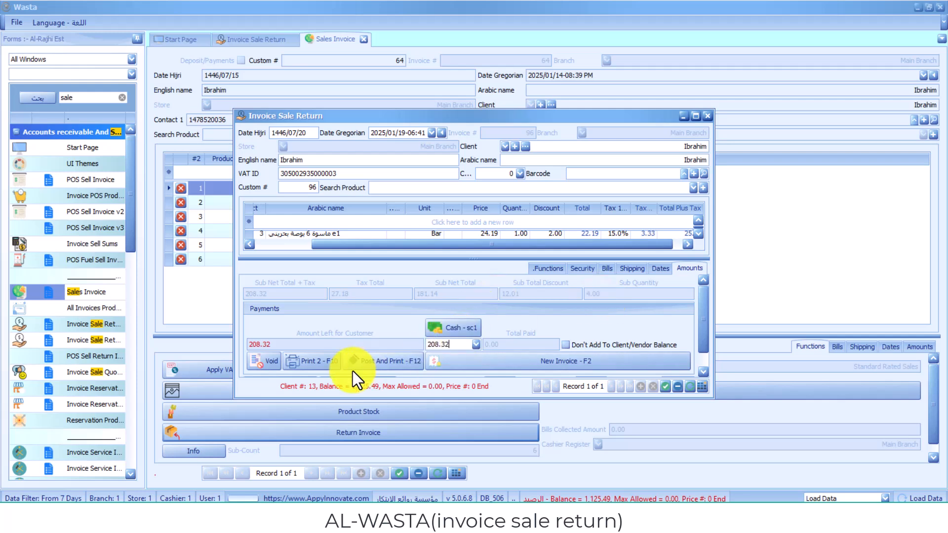
pyautogui.click(324, 75)
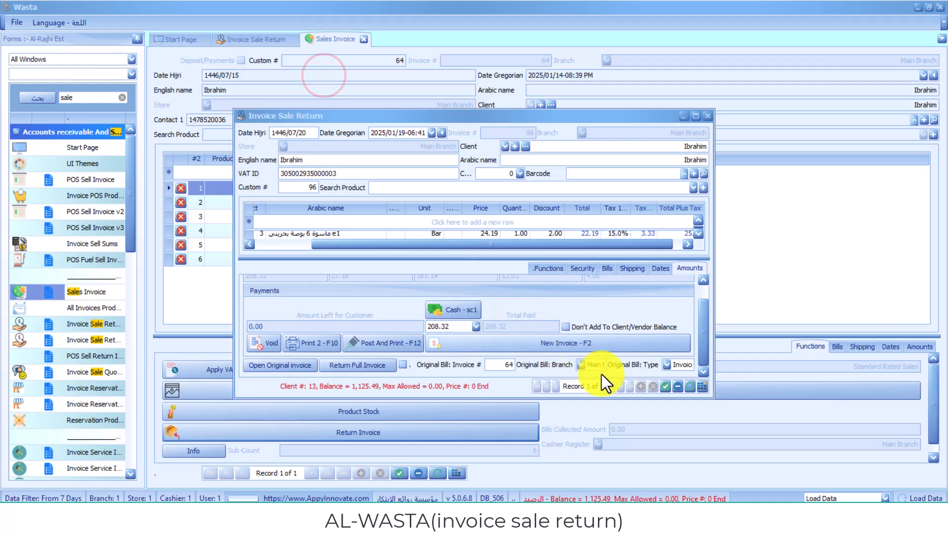
# Step: Save the return invoice and close its window
pyautogui.click(666, 387)
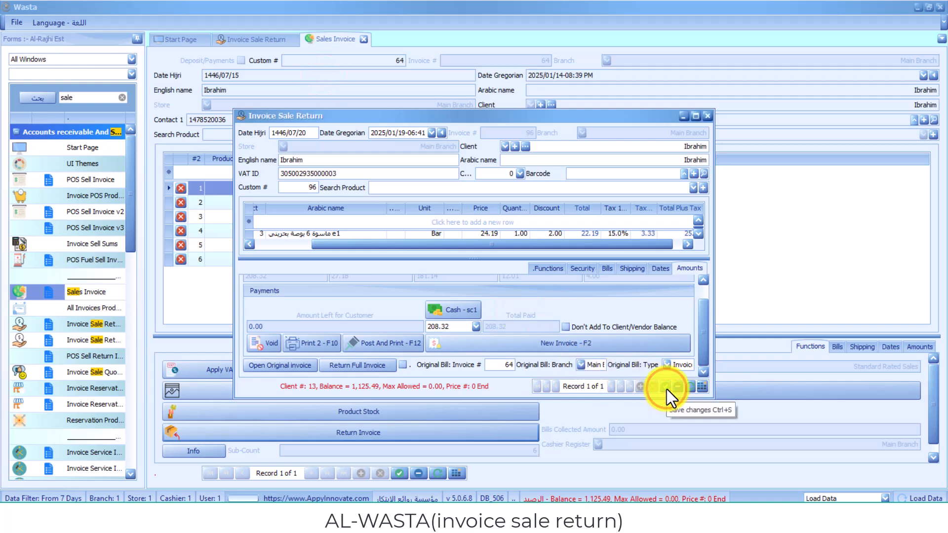
pyautogui.click(708, 116)
pyautogui.click(315, 76)
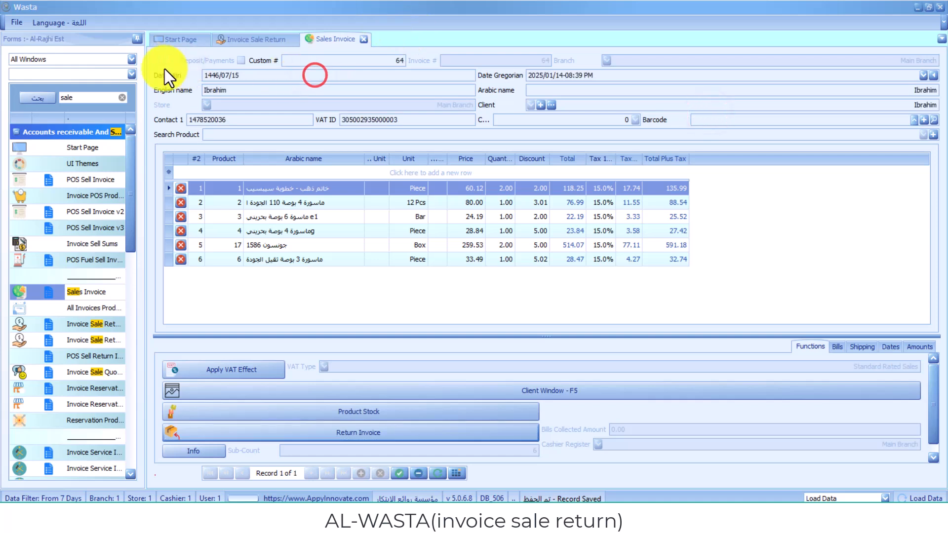
# Step: Open the POS Sell Invoice form from the start page
pyautogui.click(128, 64)
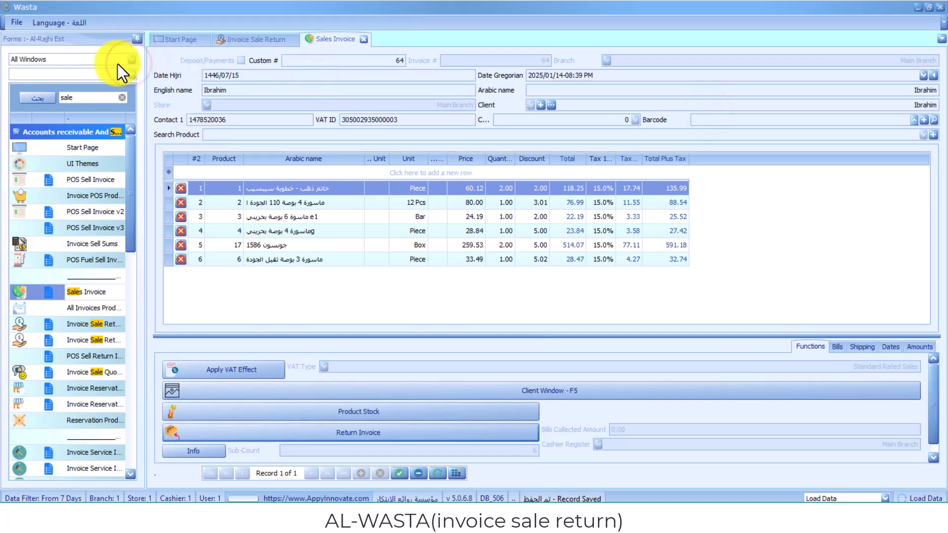
pyautogui.click(180, 39)
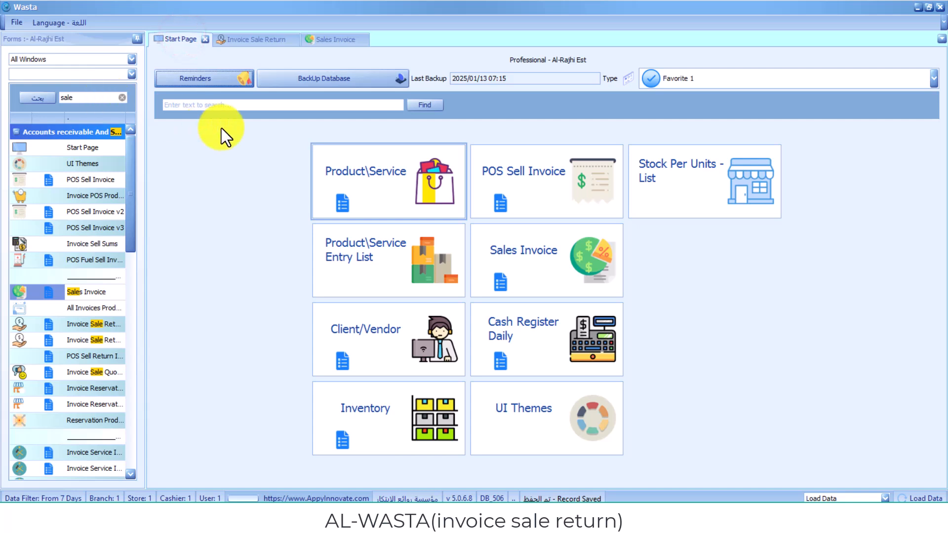
pyautogui.click(387, 163)
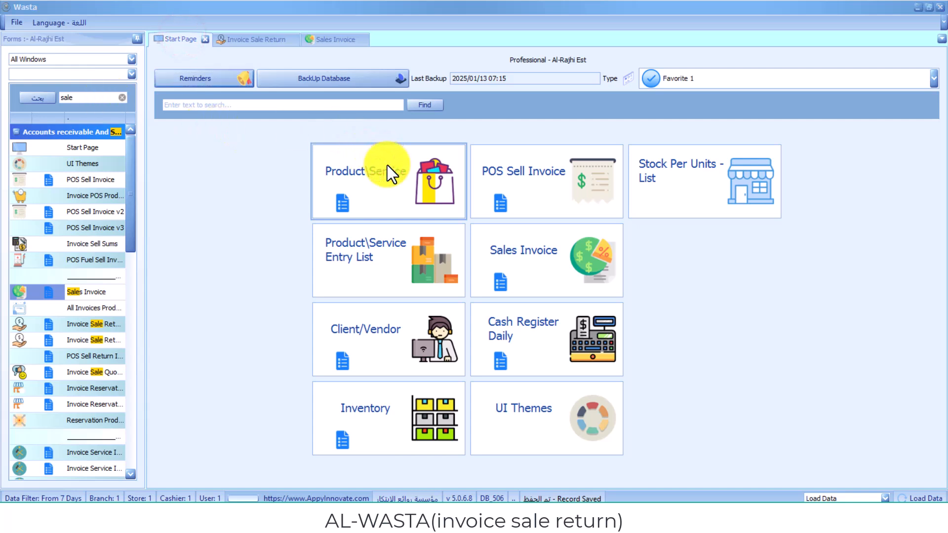
pyautogui.click(509, 181)
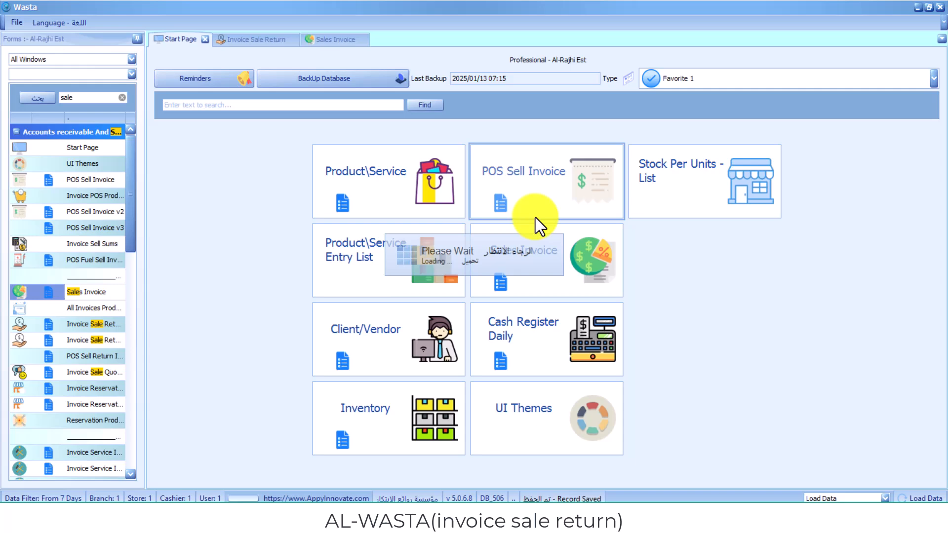
pyautogui.click(389, 173)
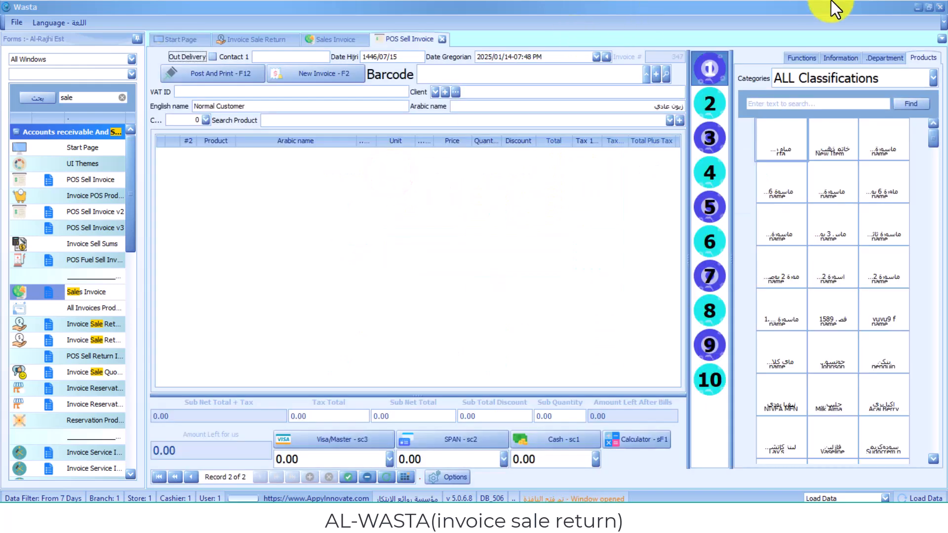
# Step: Try to create a return invoice from the empty, unposted POS invoice and dismiss the message
pyautogui.click(814, 61)
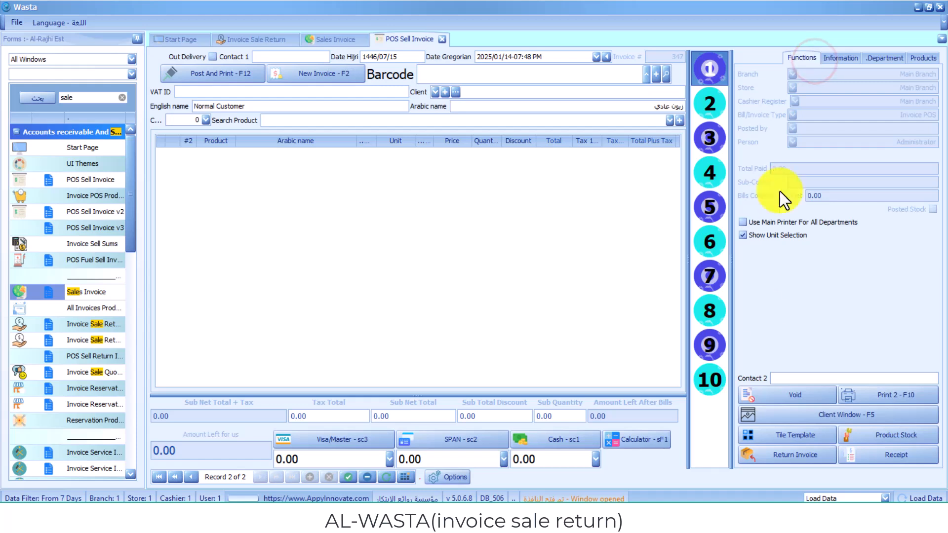
pyautogui.click(792, 461)
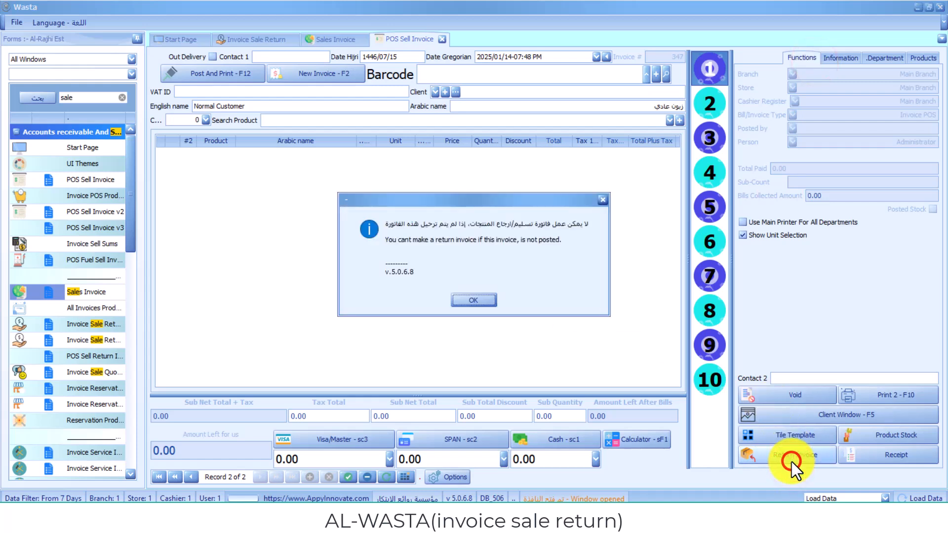
pyautogui.press('Return')
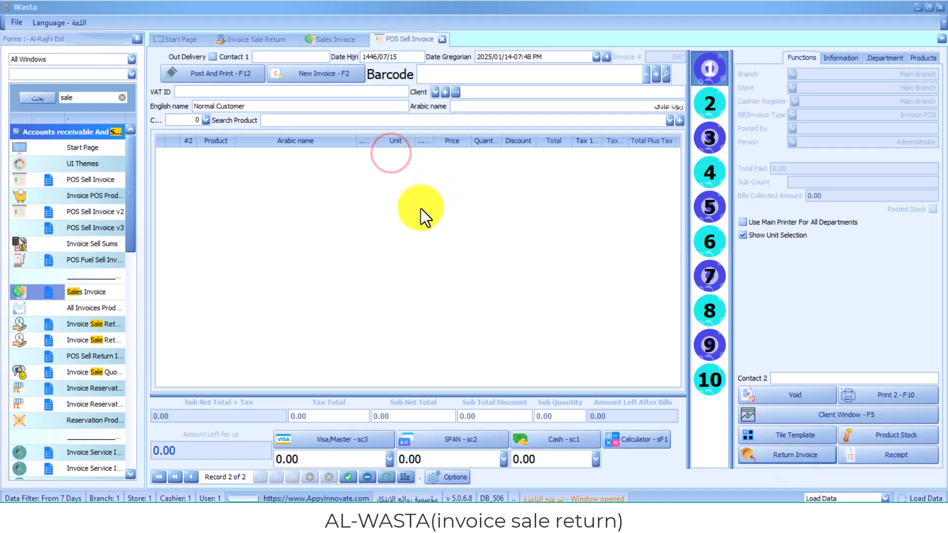
pyautogui.click(346, 283)
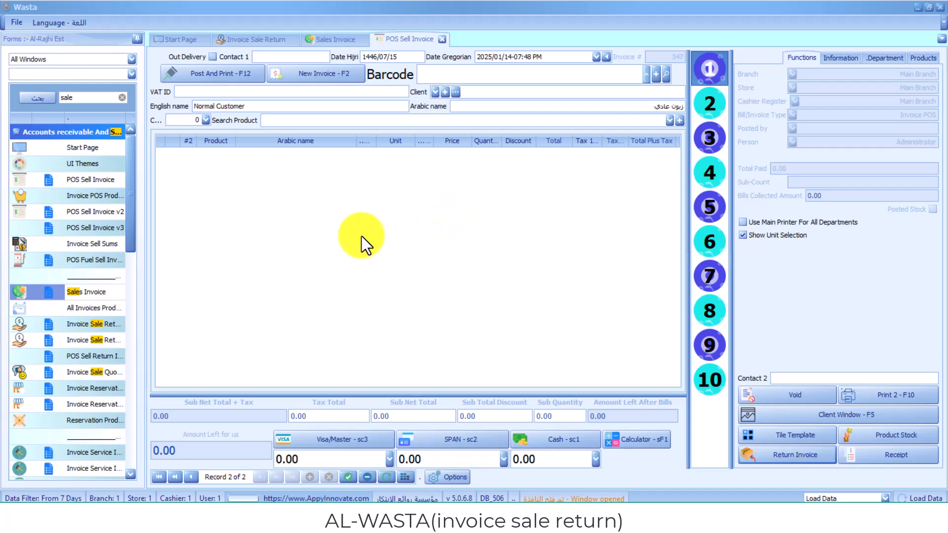
# Step: Pay 252.10 on the five-product POS invoice by Visa/Master, then post and print it, dismissing the payment warning
pyautogui.click(331, 275)
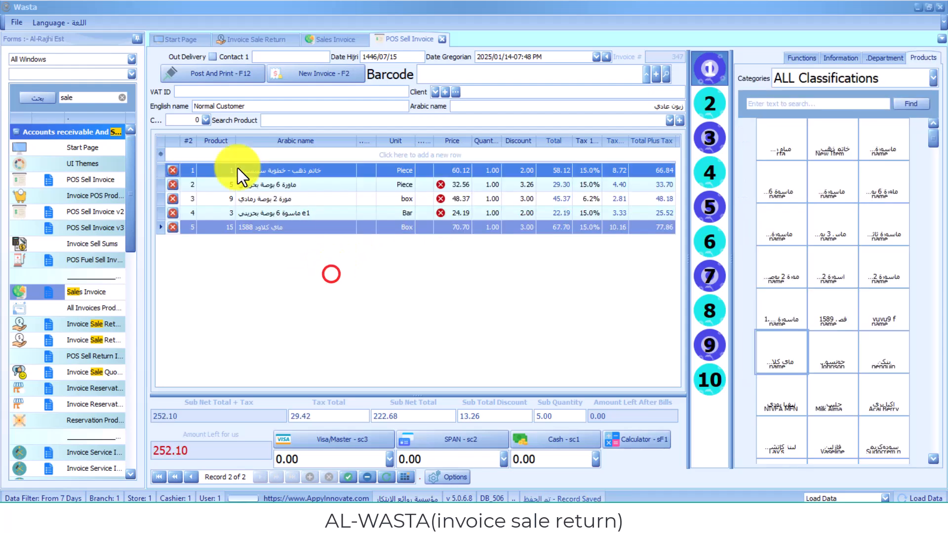
pyautogui.click(218, 78)
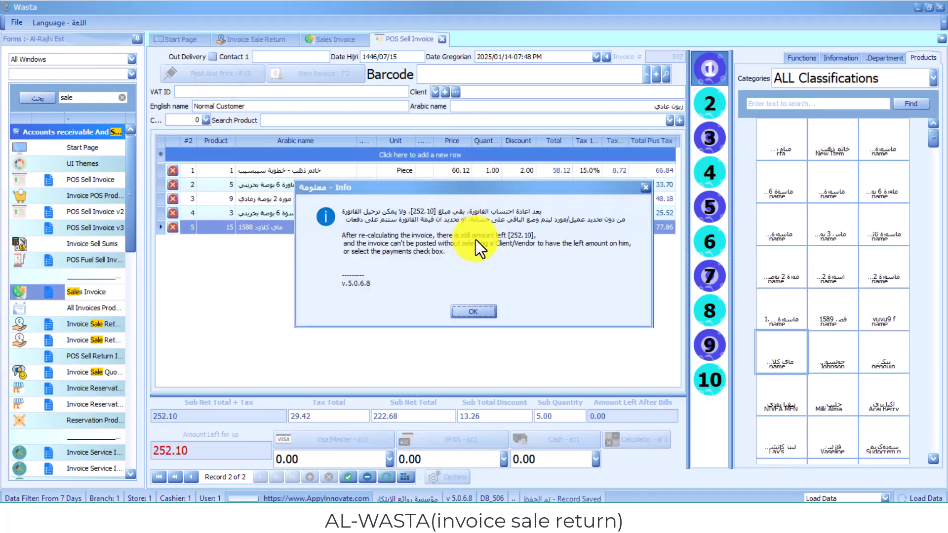
pyautogui.click(473, 311)
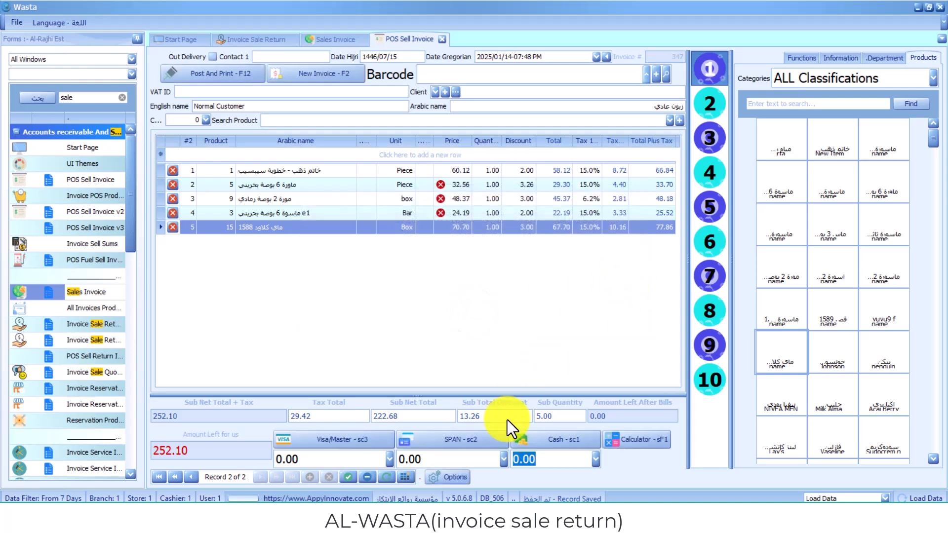
pyautogui.click(347, 443)
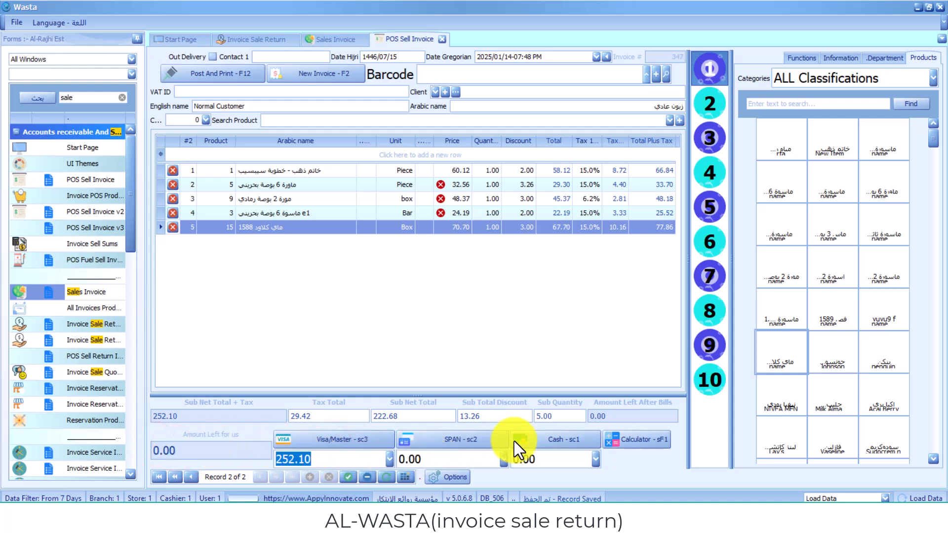
pyautogui.click(228, 76)
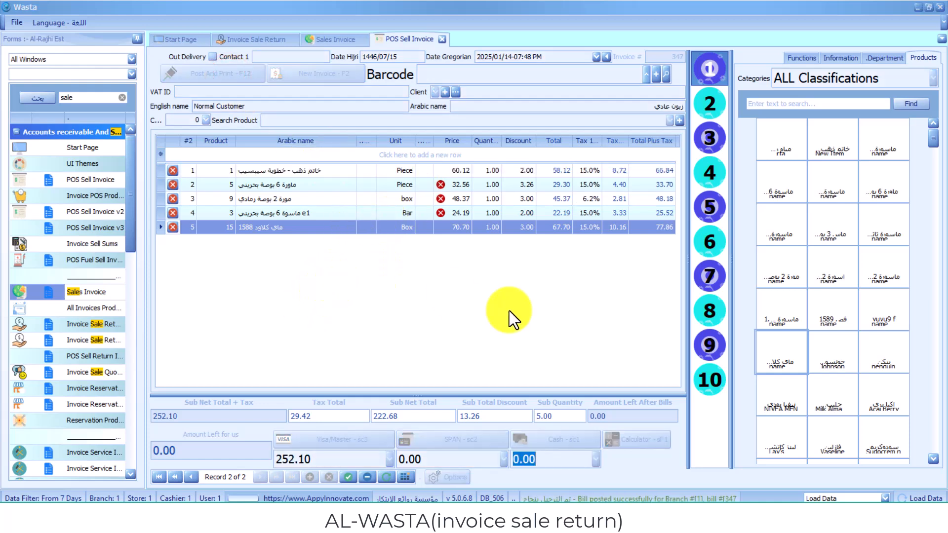
# Step: Show the posted POS invoice's functions, examine its print preview and PDF export options, and close the preview
pyautogui.click(801, 62)
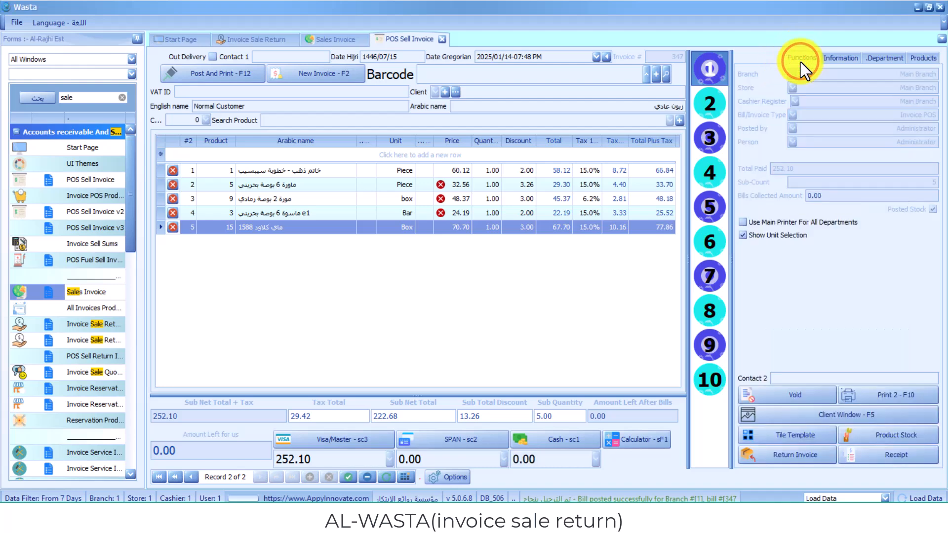
pyautogui.click(796, 455)
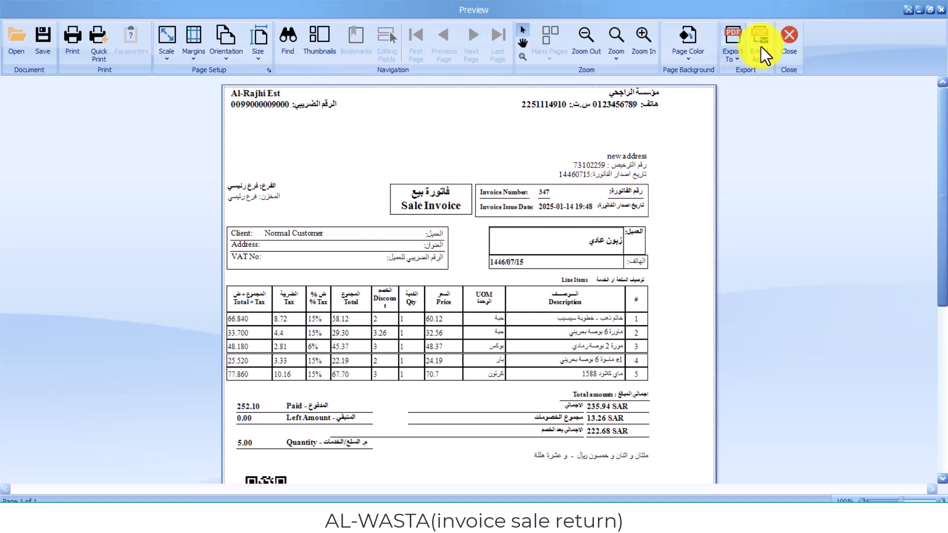
pyautogui.click(732, 46)
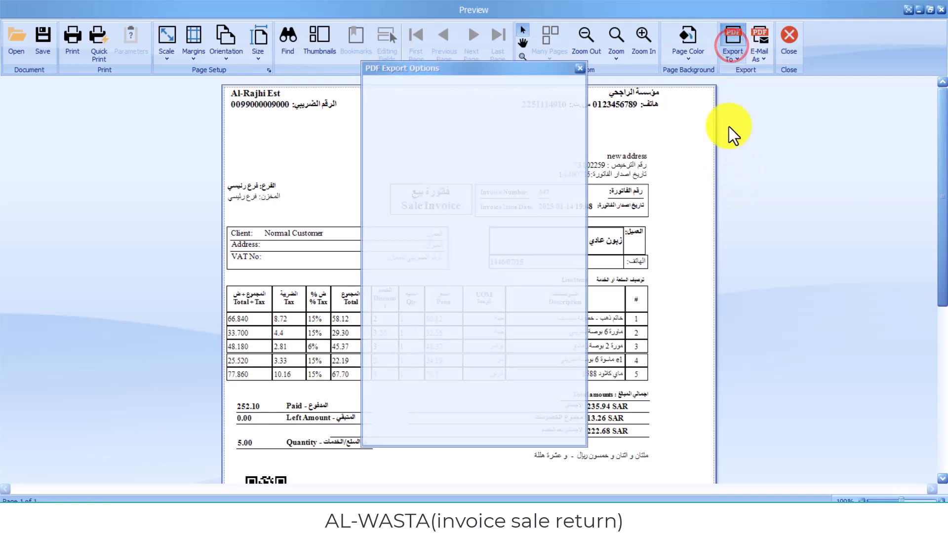
pyautogui.click(580, 69)
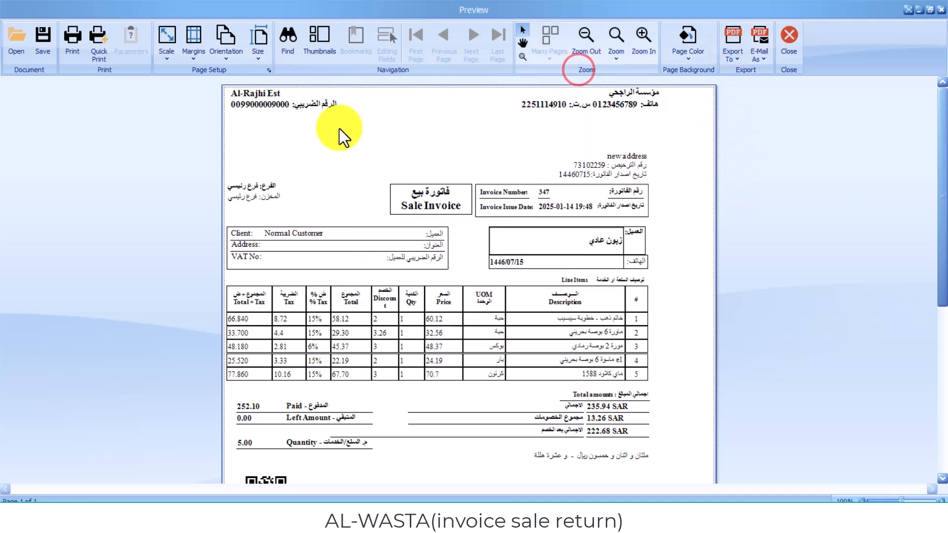
pyautogui.click(940, 7)
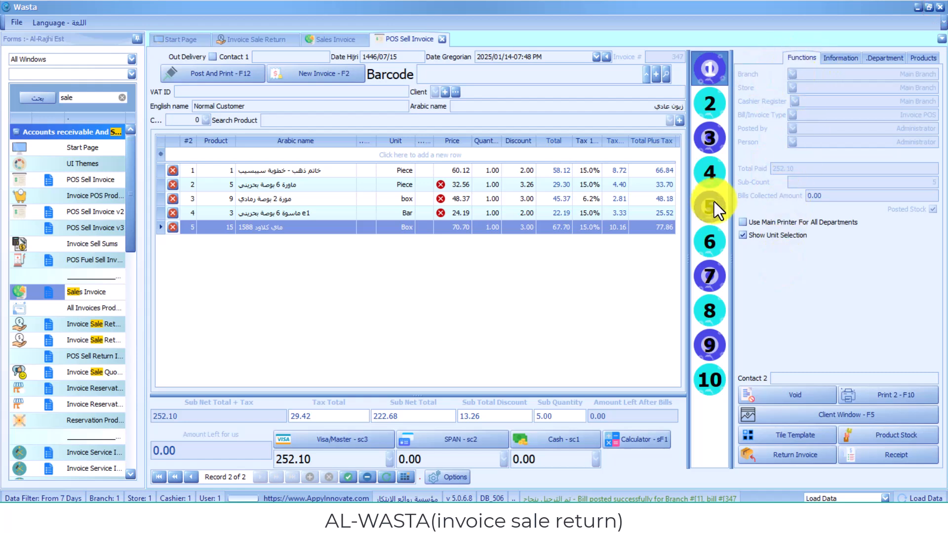
# Step: Create a return invoice from the posted POS sell invoice
pyautogui.click(777, 455)
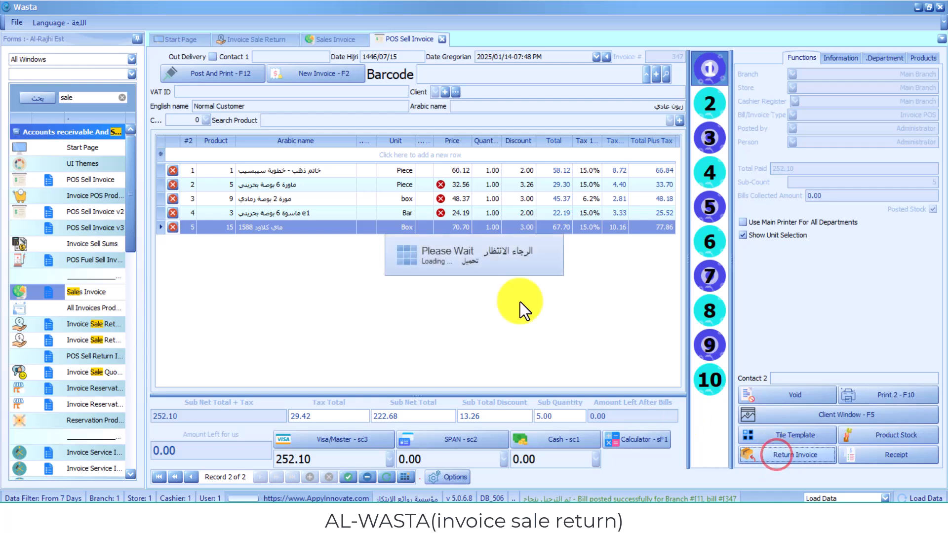
pyautogui.click(339, 281)
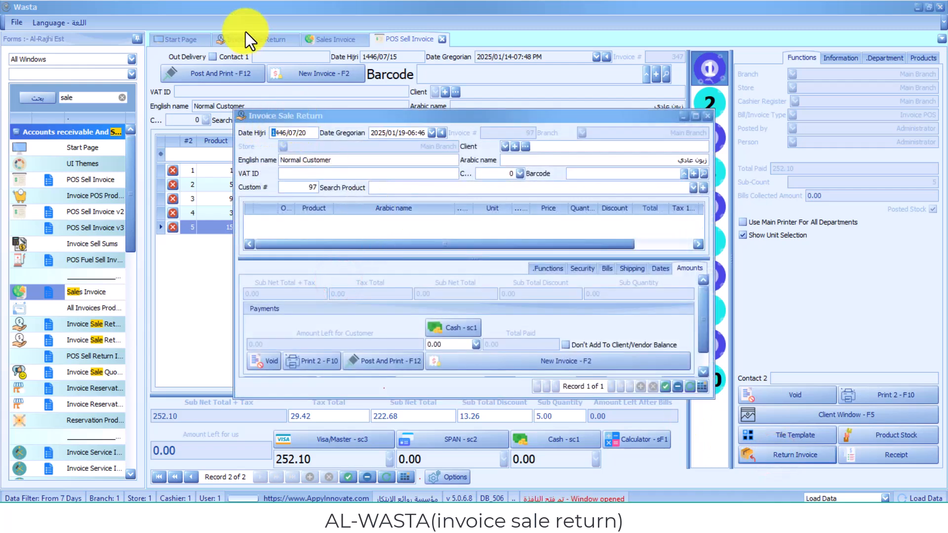
# Step: Add six products to the new sale return invoice using the product search
pyautogui.click(358, 262)
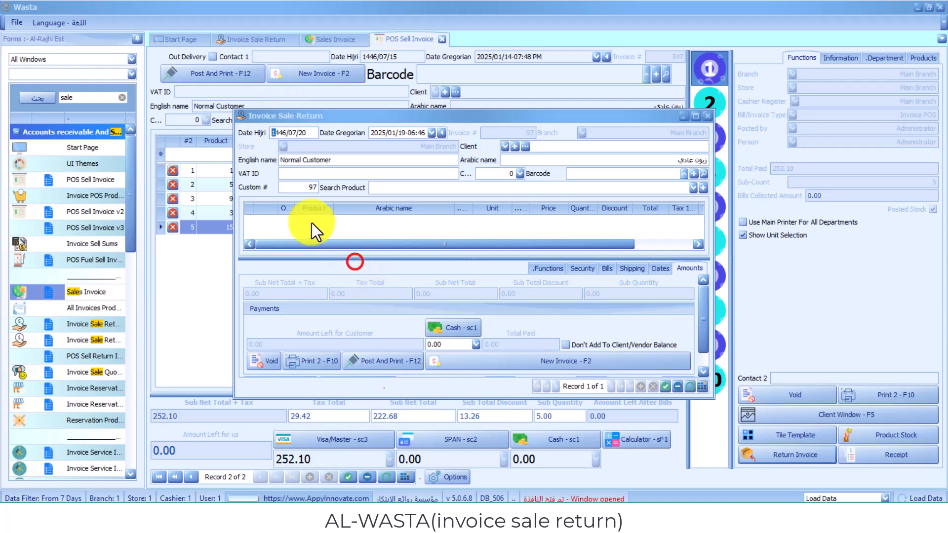
pyautogui.click(255, 205)
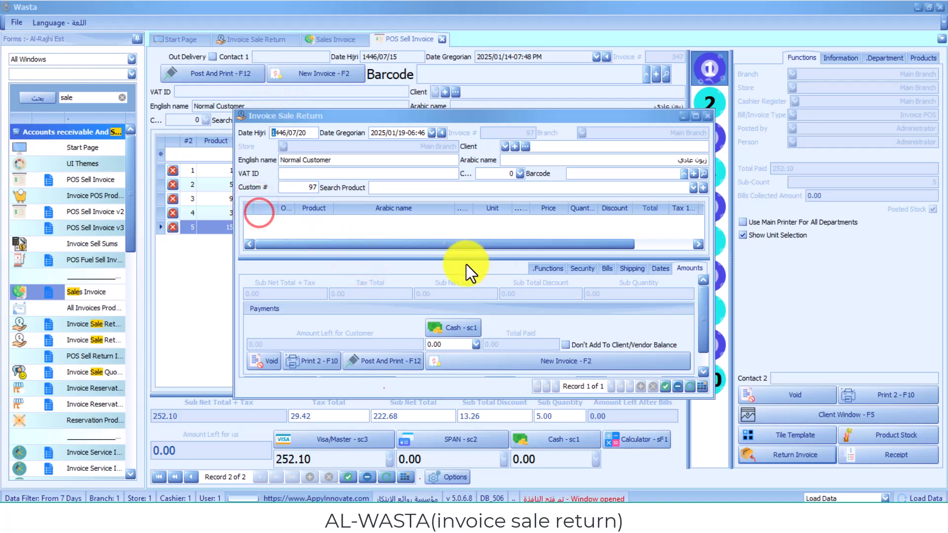
pyautogui.click(694, 188)
pyautogui.click(155, 262)
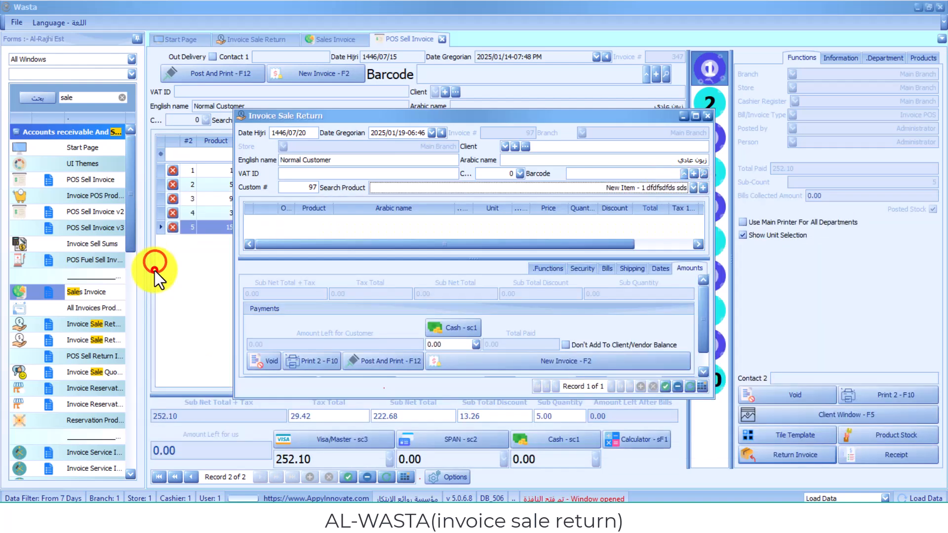
pyautogui.click(127, 161)
# Step: Enter a cash payment of 274.76 on the return invoice
pyautogui.click(441, 346)
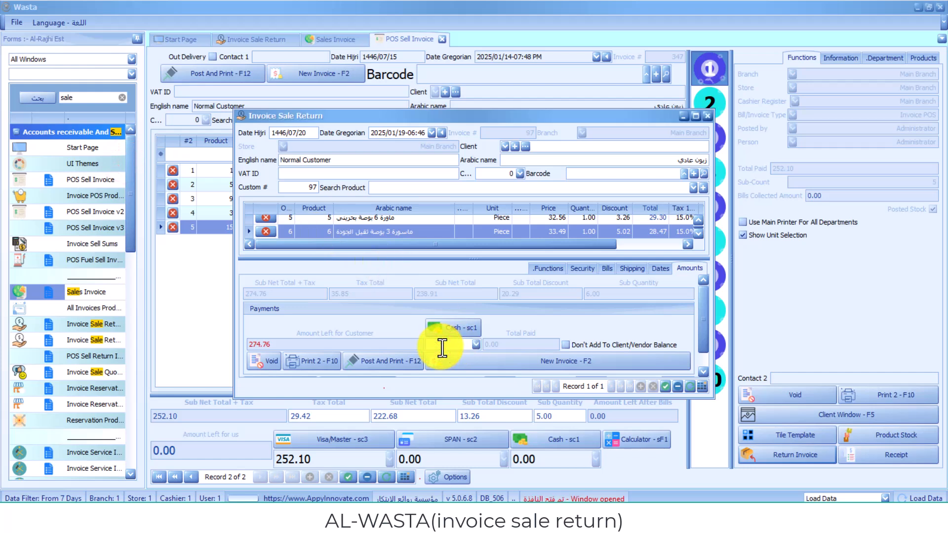
pyautogui.write('200')
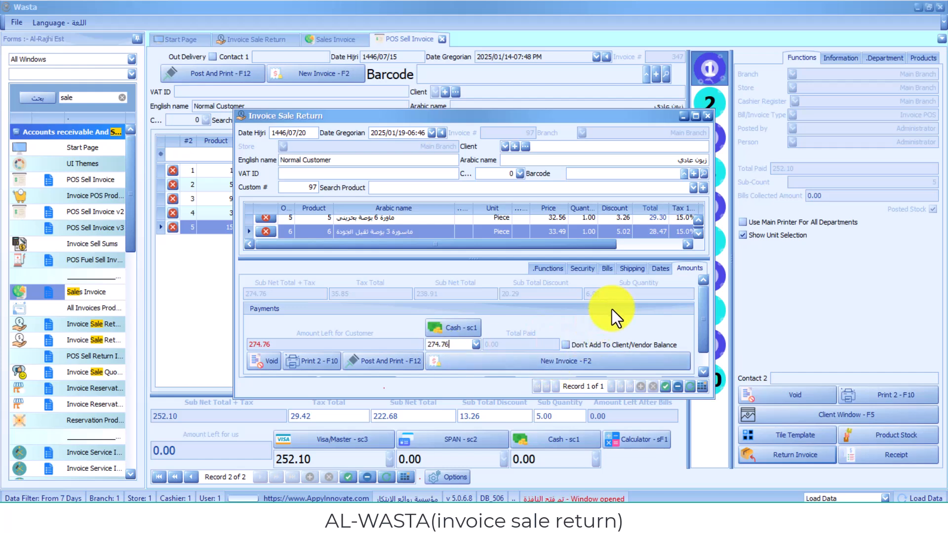
pyautogui.click(119, 149)
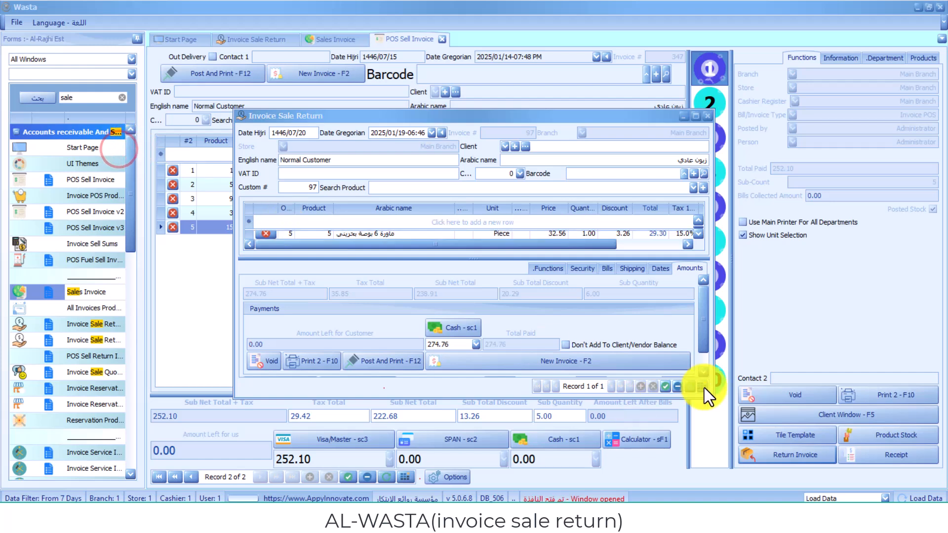
# Step: Set the return invoice's client to Credit Client, then save the invoice and close its window
pyautogui.click(505, 146)
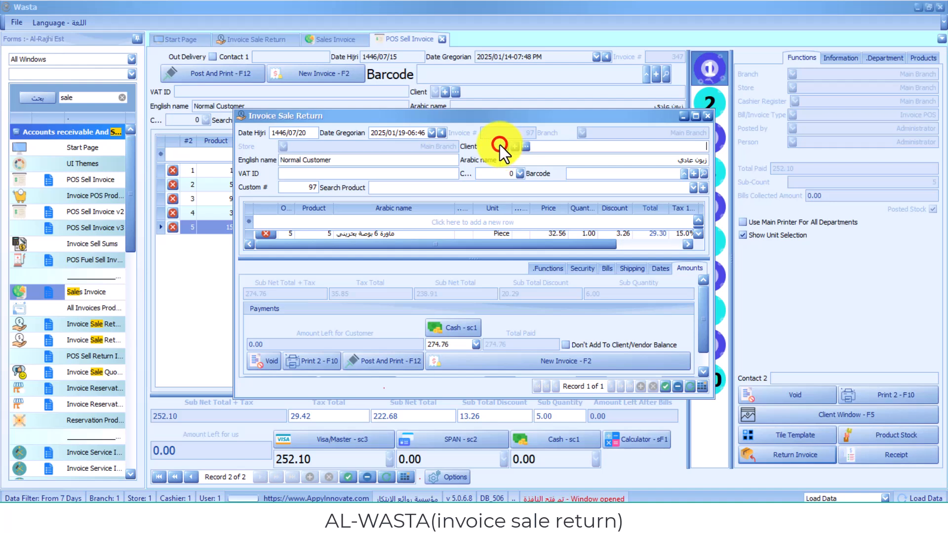
pyautogui.click(499, 144)
pyautogui.click(491, 191)
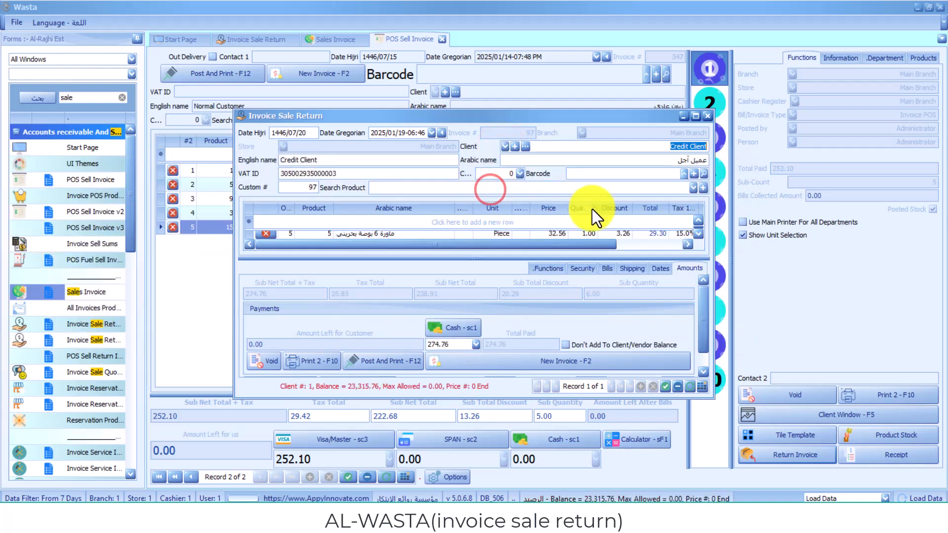
pyautogui.click(664, 388)
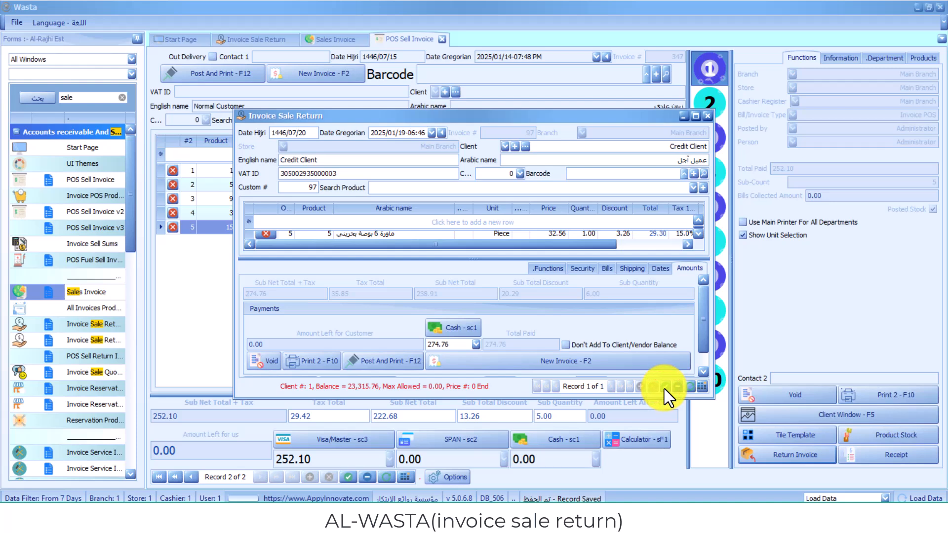
pyautogui.click(710, 117)
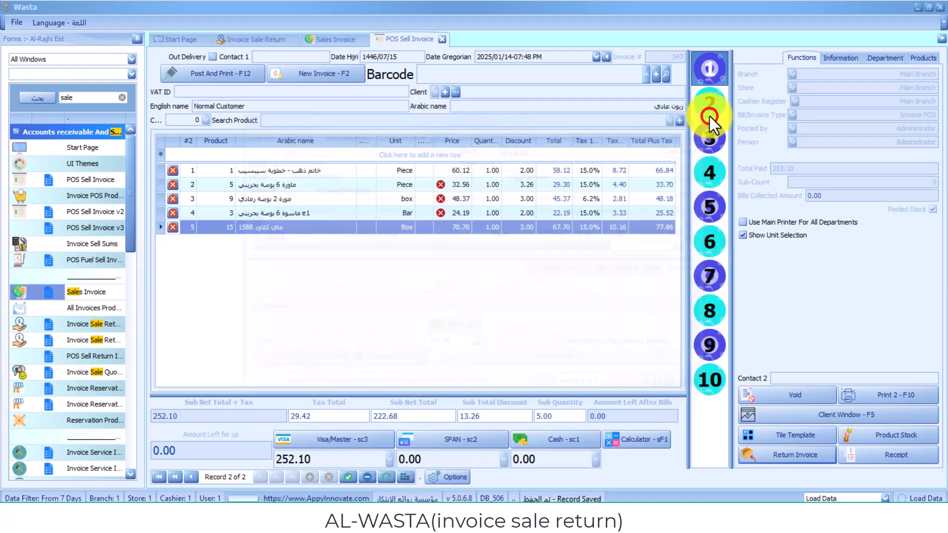
# Step: Open the search list of sale return invoices from the Invoice Sale Return form
pyautogui.click(252, 38)
pyautogui.rightClick(251, 37)
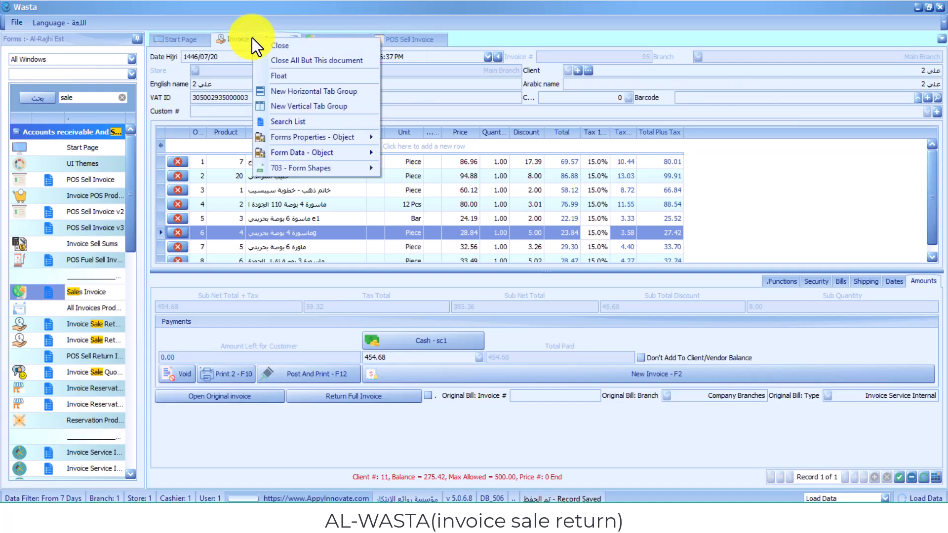
pyautogui.click(316, 121)
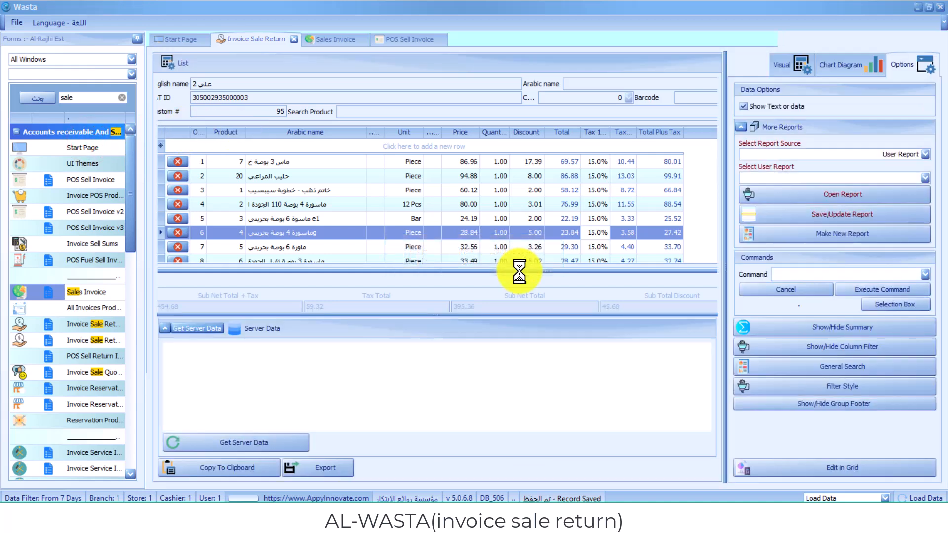
# Step: Set the list's From Date to 2018/01/05 and retrieve the return invoices from the server
pyautogui.click(350, 362)
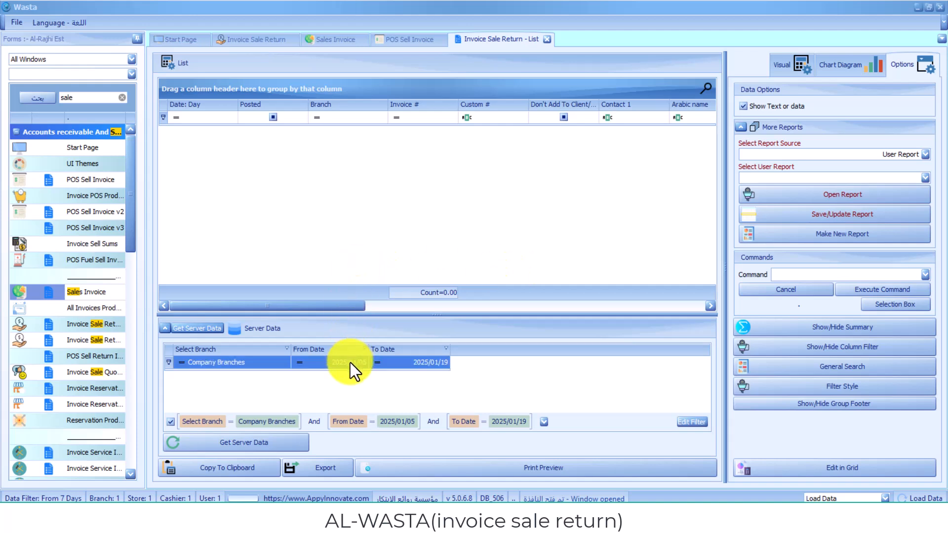
pyautogui.click(350, 362)
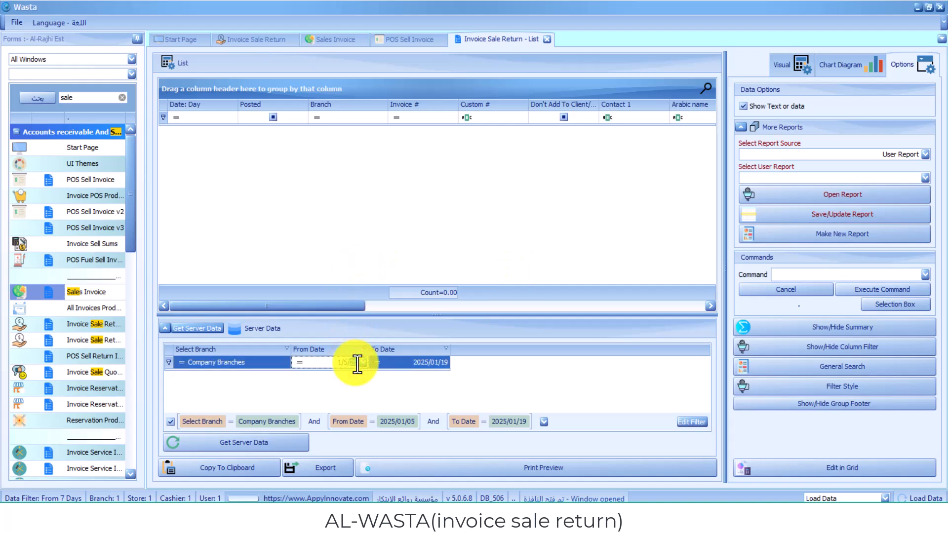
pyautogui.click(204, 328)
pyautogui.click(313, 142)
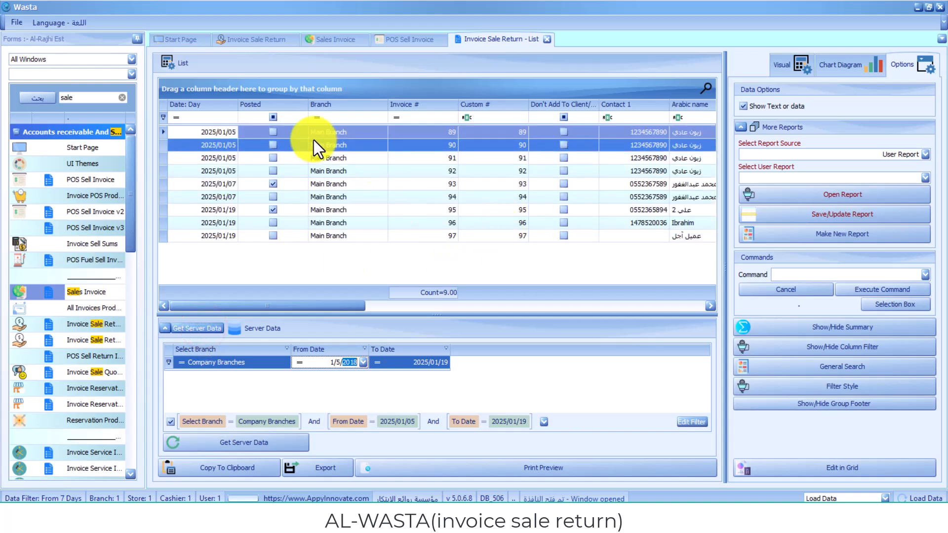
# Step: Move the Posted column after Branch and sort the list by branch in descending order, dismissing the branch filter choices
pyautogui.click(279, 122)
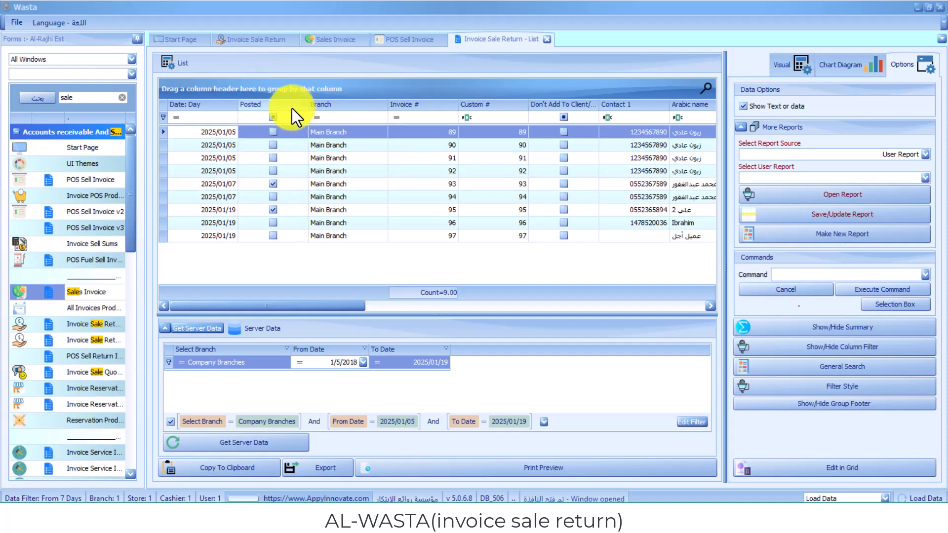
pyautogui.moveTo(292, 107); pyautogui.dragTo(321, 89)
pyautogui.moveTo(173, 90); pyautogui.dragTo(319, 110)
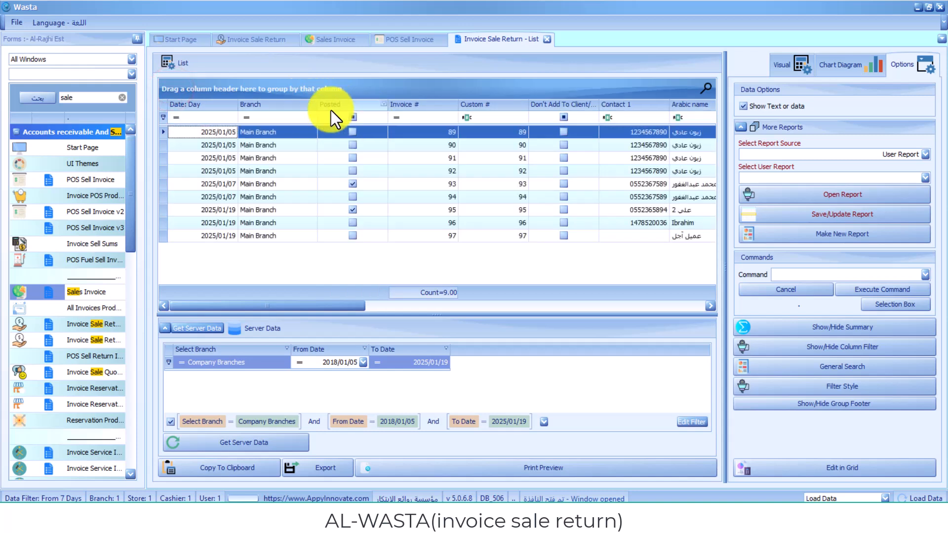
pyautogui.click(303, 105)
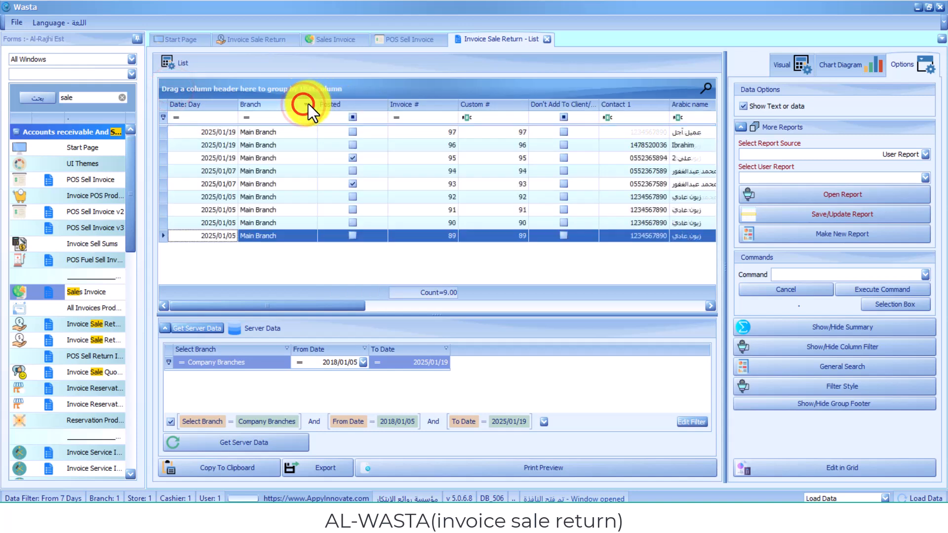
pyautogui.click(313, 103)
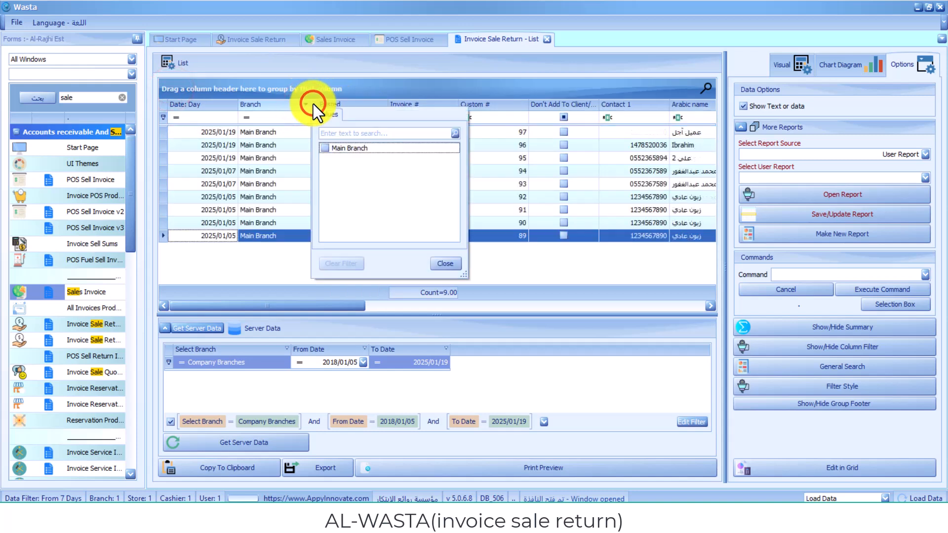
pyautogui.click(449, 264)
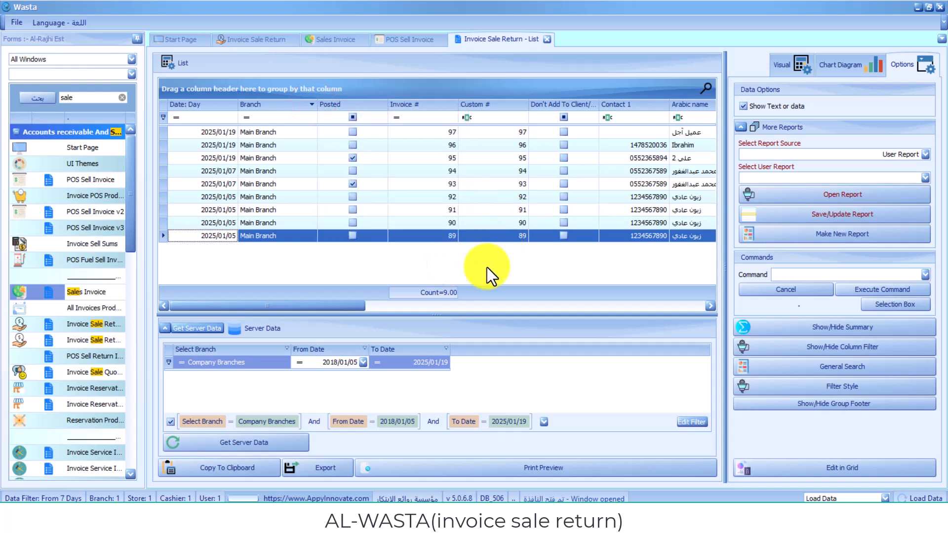
# Step: Export the list as an Excel .xlsx file with text data and grid lines to the wasta videos folder, then close the opened workbook
pyautogui.click(320, 467)
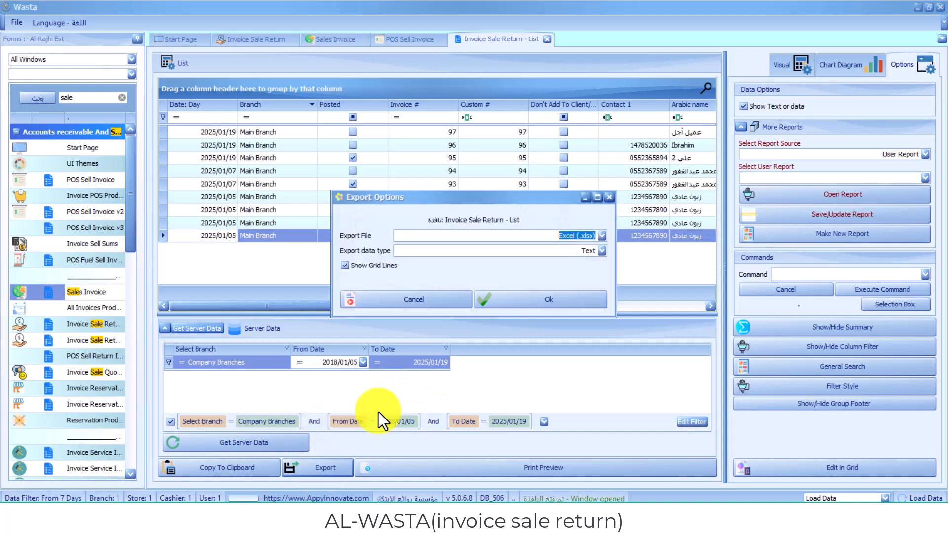
pyautogui.click(557, 303)
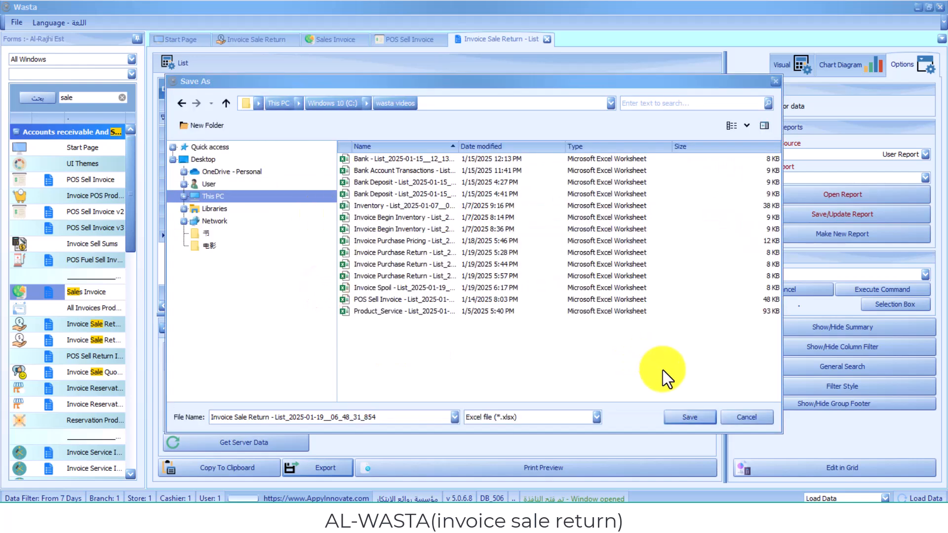
pyautogui.click(686, 417)
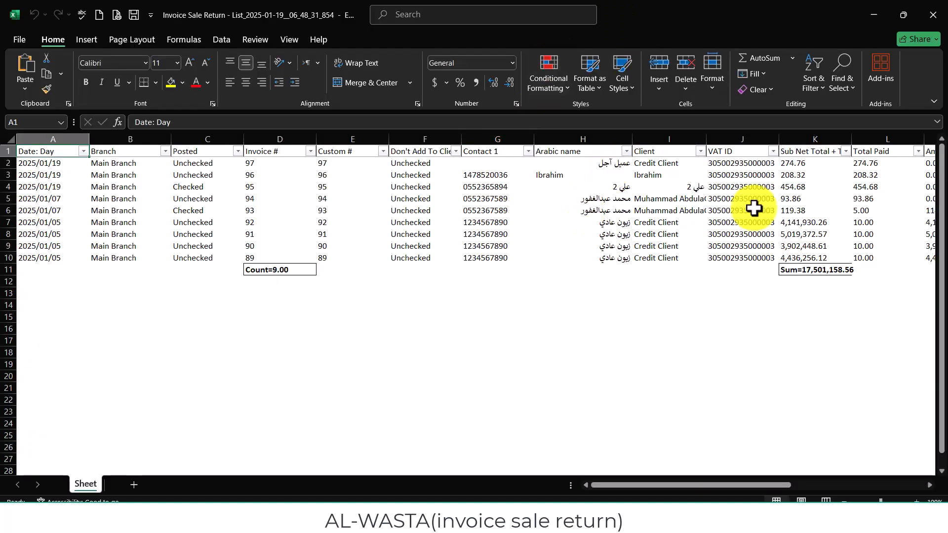
pyautogui.click(936, 17)
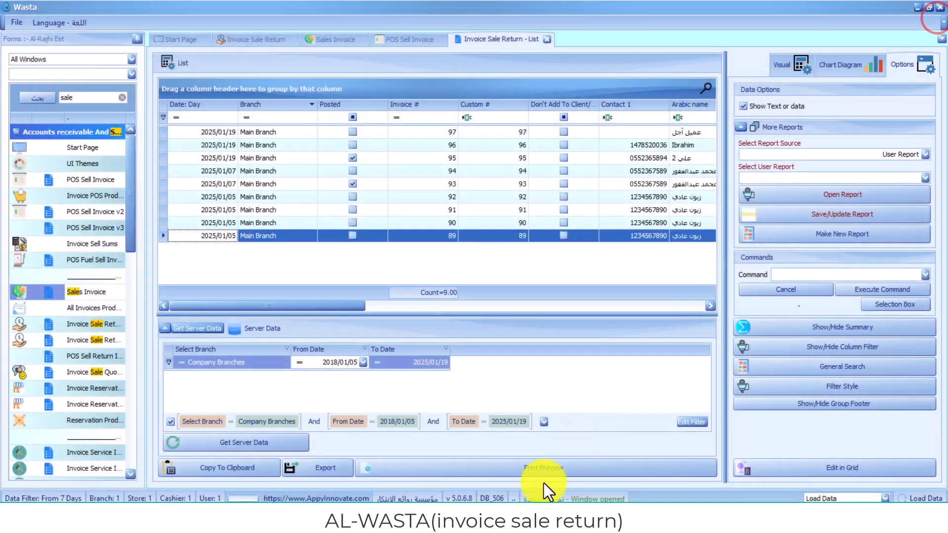
# Step: Examine the print preview of the return invoice list and its export file formats, then close the preview
pyautogui.click(554, 472)
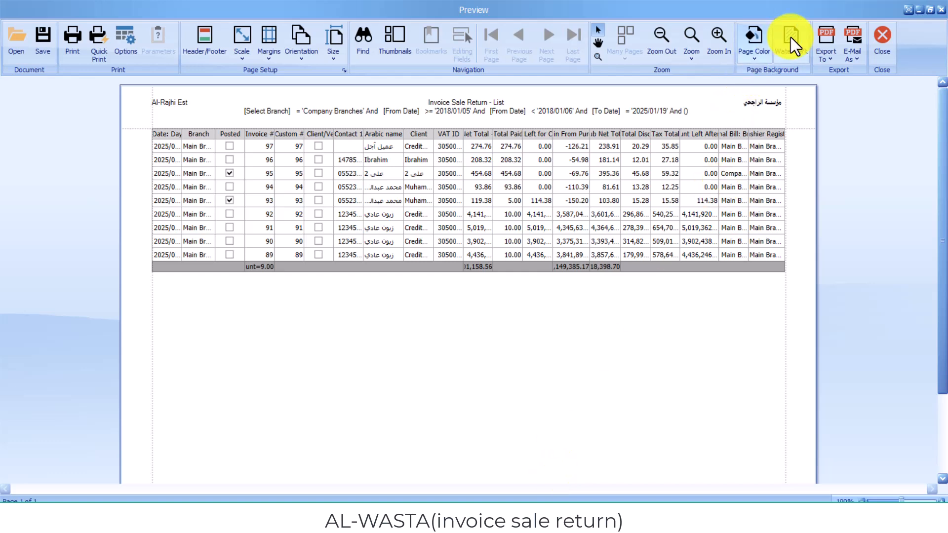
pyautogui.click(834, 54)
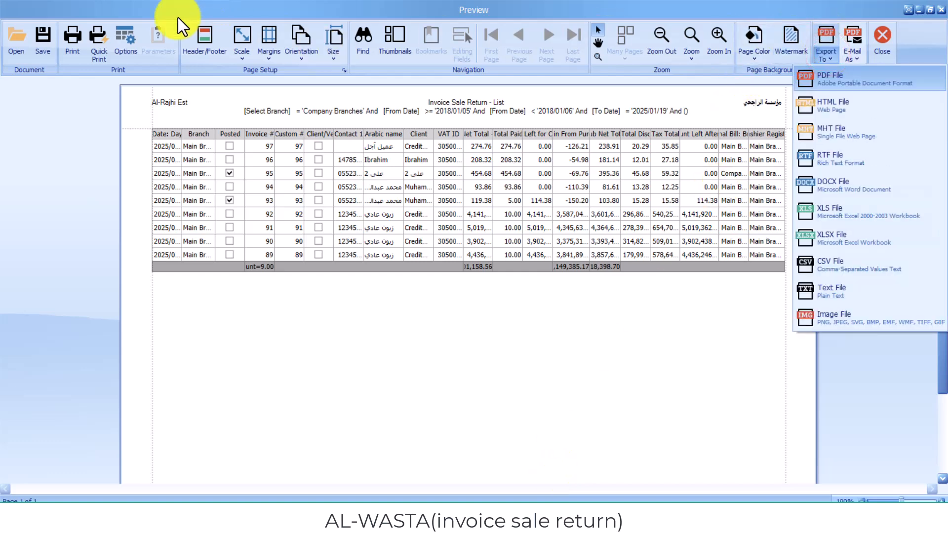
pyautogui.click(62, 84)
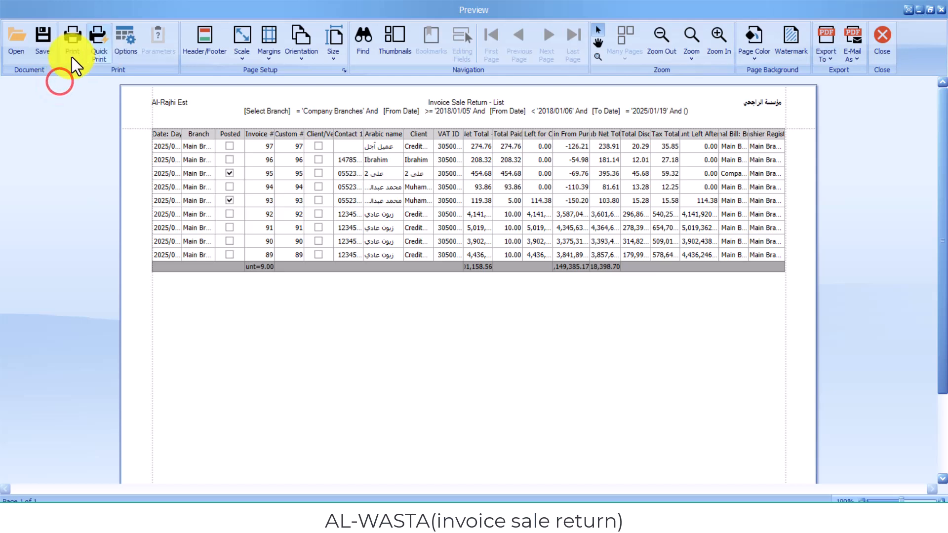
pyautogui.click(940, 10)
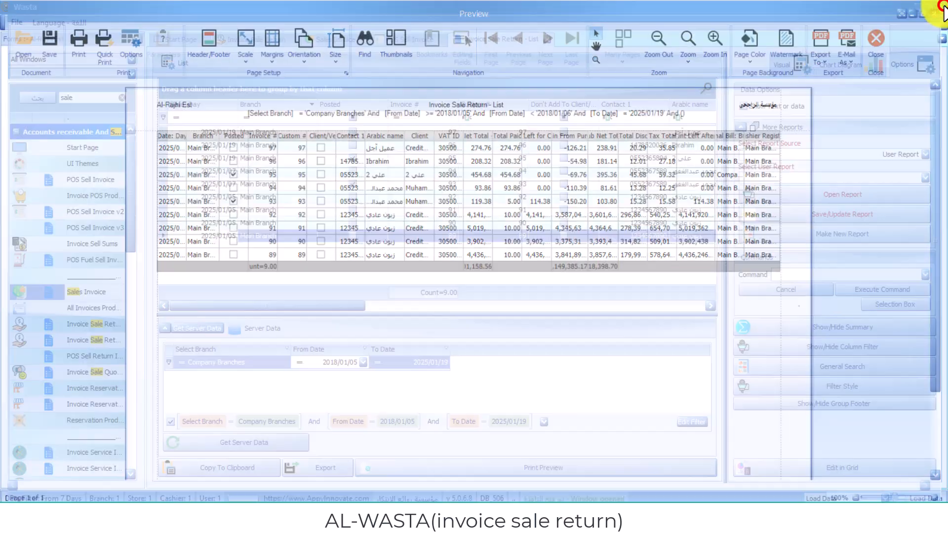
# Step: Leave the return invoice list and go back to the Start Page
pyautogui.click(413, 211)
pyautogui.click(351, 223)
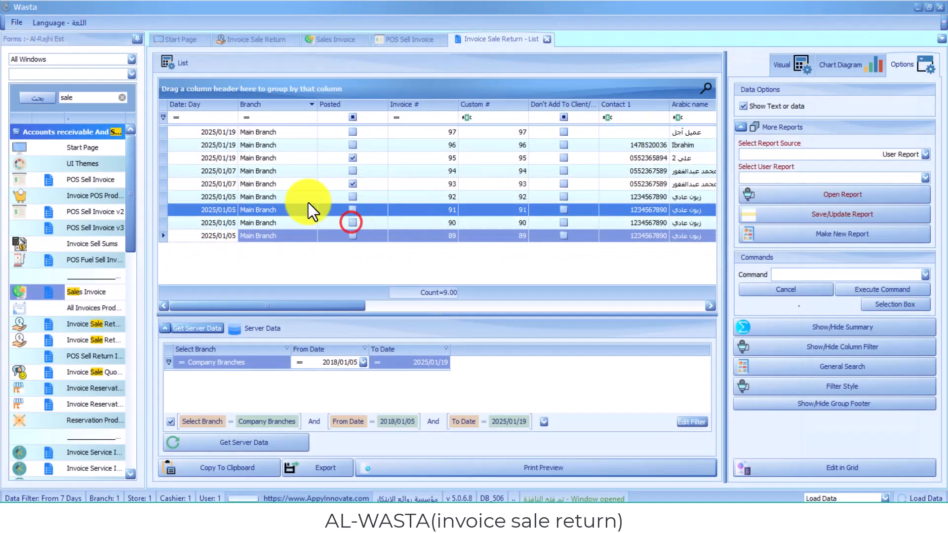
pyautogui.click(188, 38)
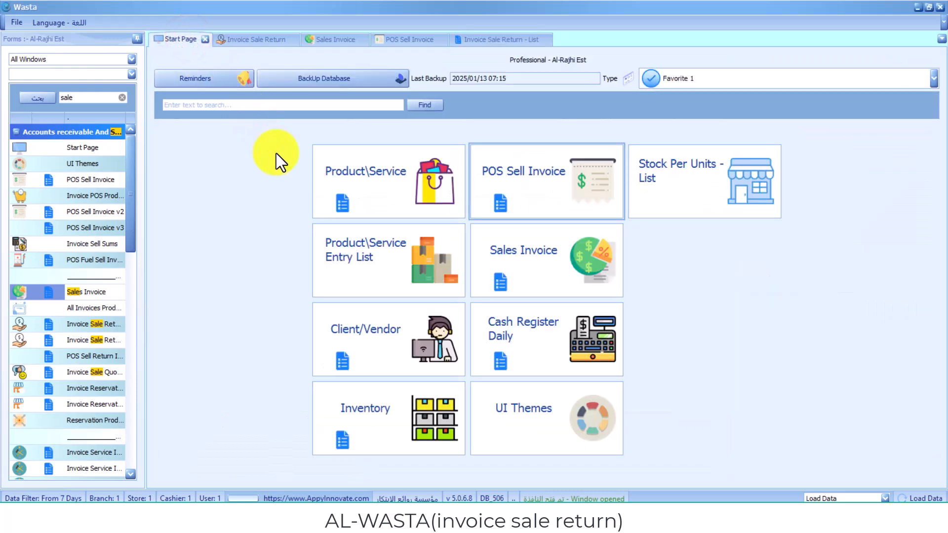